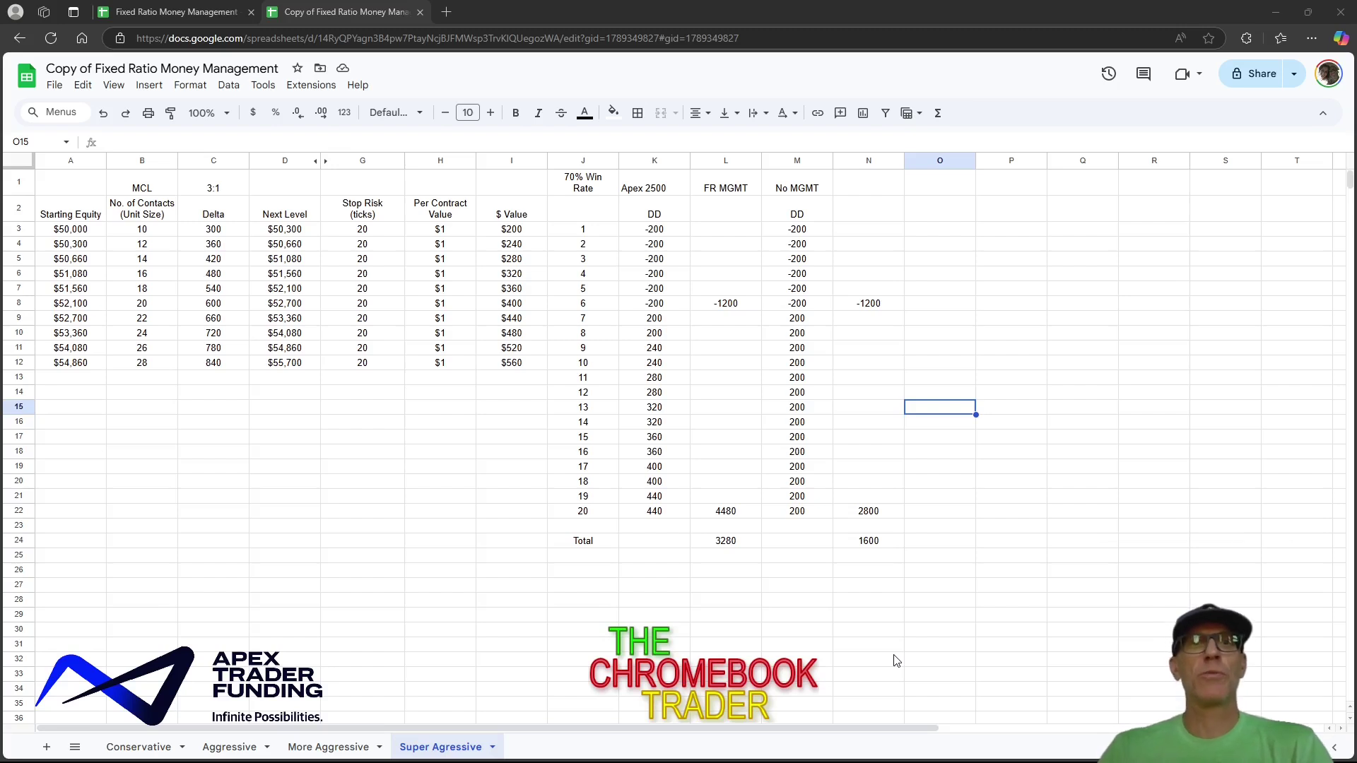
# Open the Conservative sheet and examine the first level's contract count and dollar value formula
pyautogui.click(139, 752)
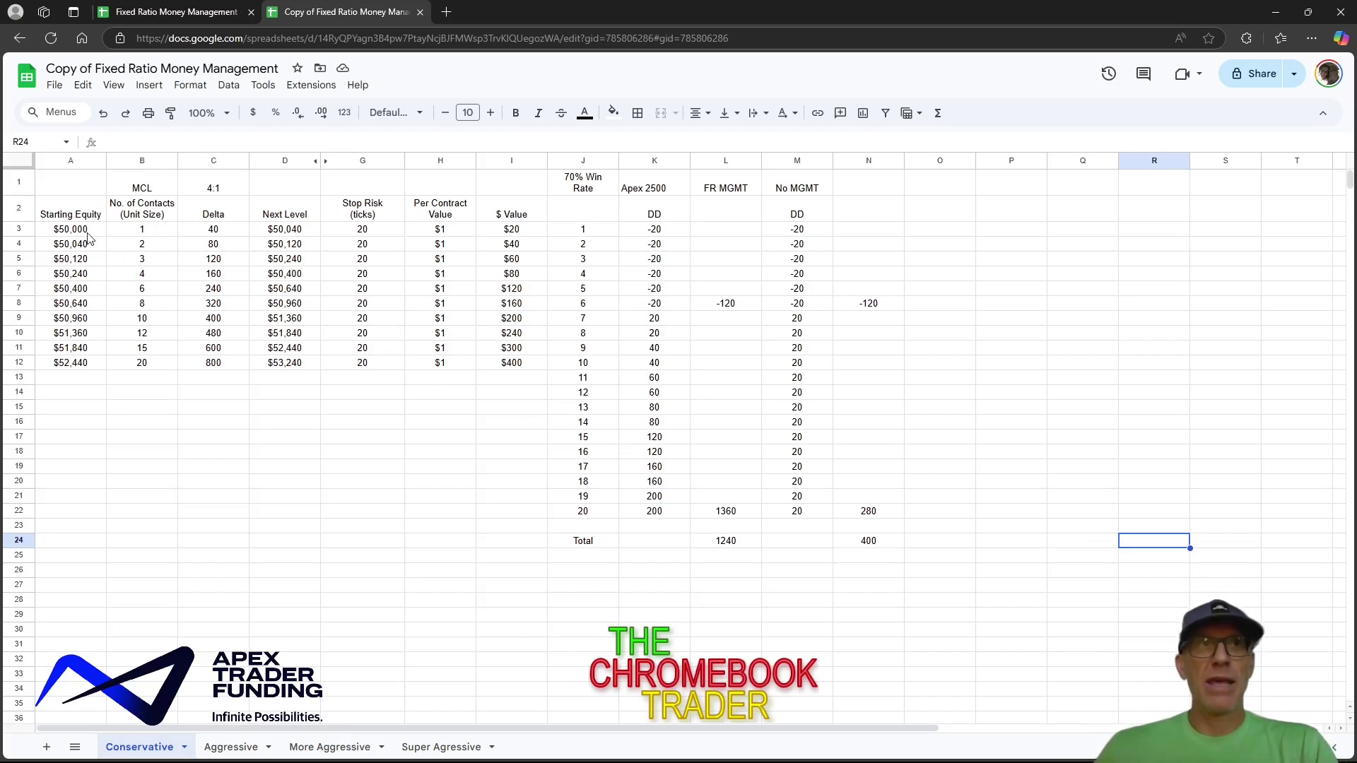
pyautogui.click(366, 544)
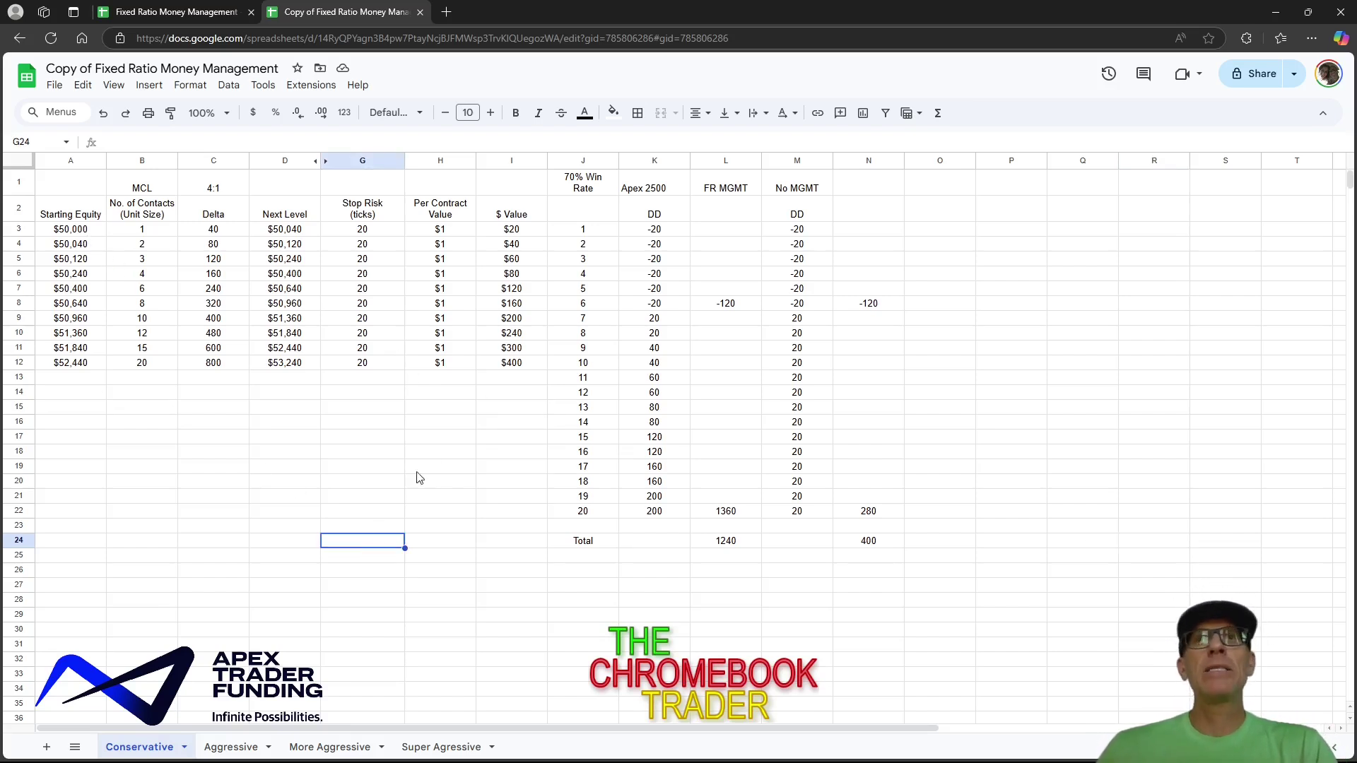
pyautogui.click(1088, 522)
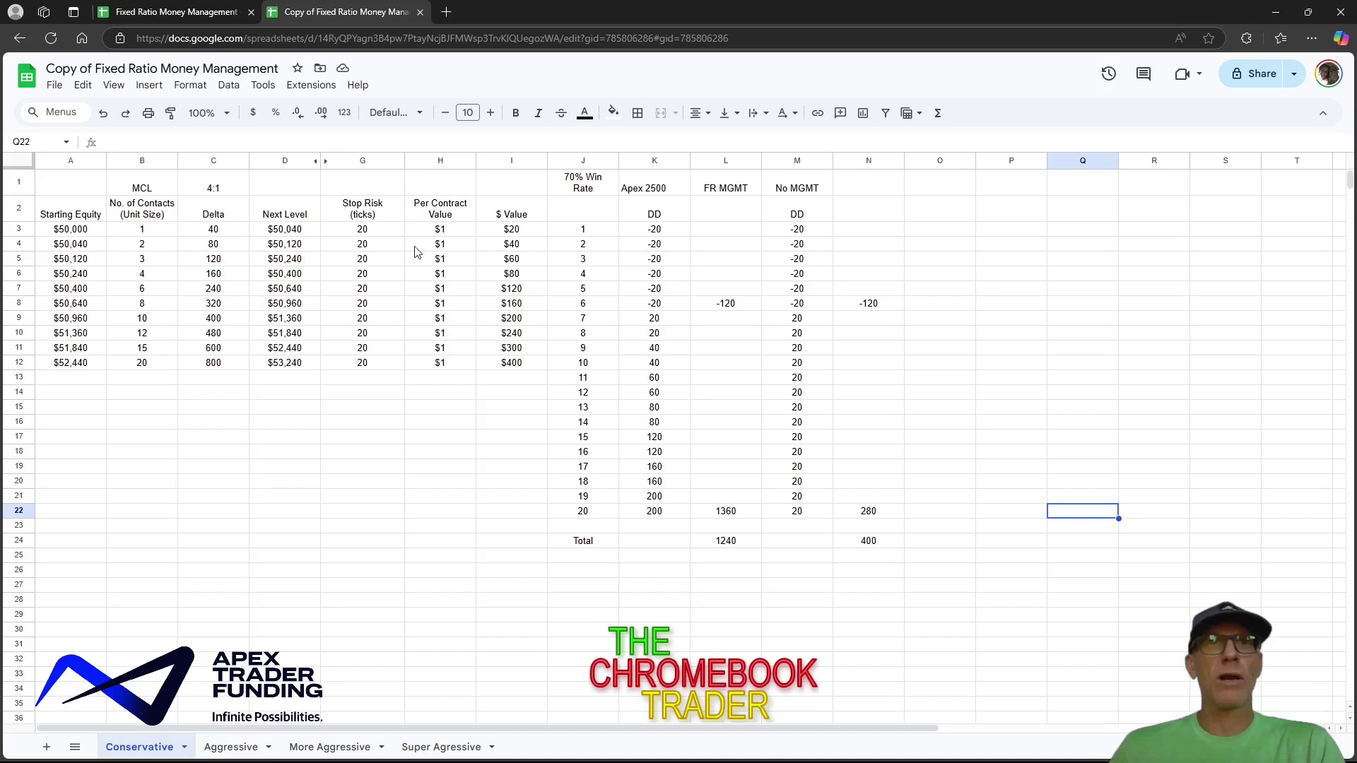
pyautogui.click(159, 234)
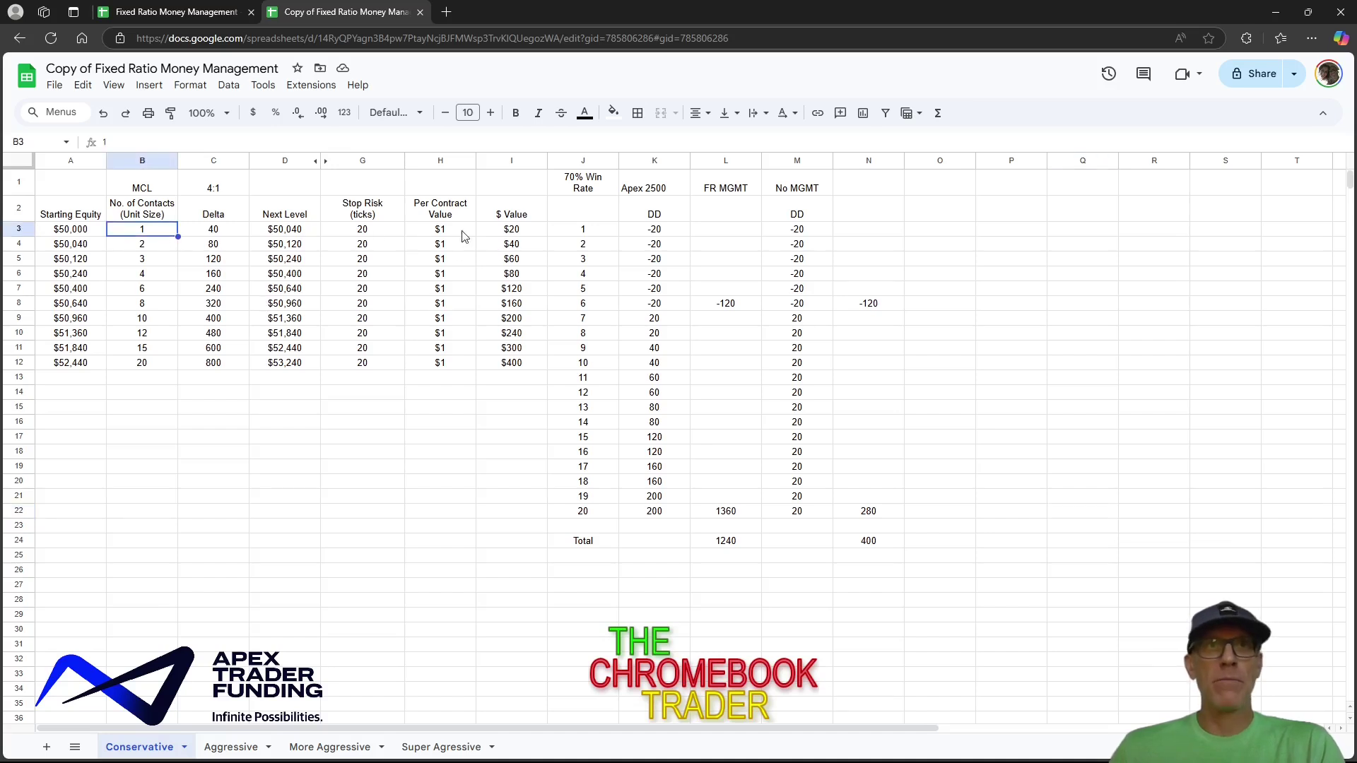
pyautogui.click(510, 233)
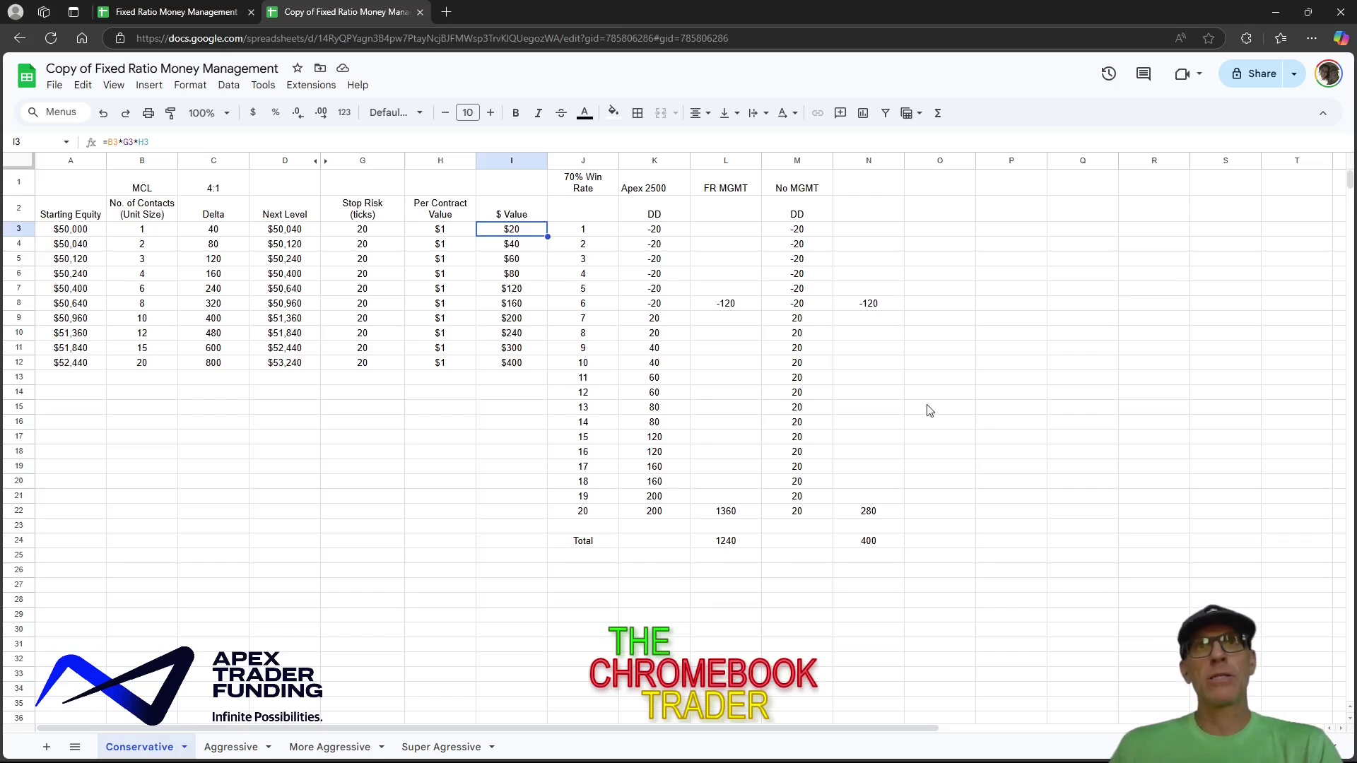
# Examine the 70% win rate trade sequence on the Conservative sheet, including the first six losing trades and their FR MGMT subtotal
pyautogui.click(597, 193)
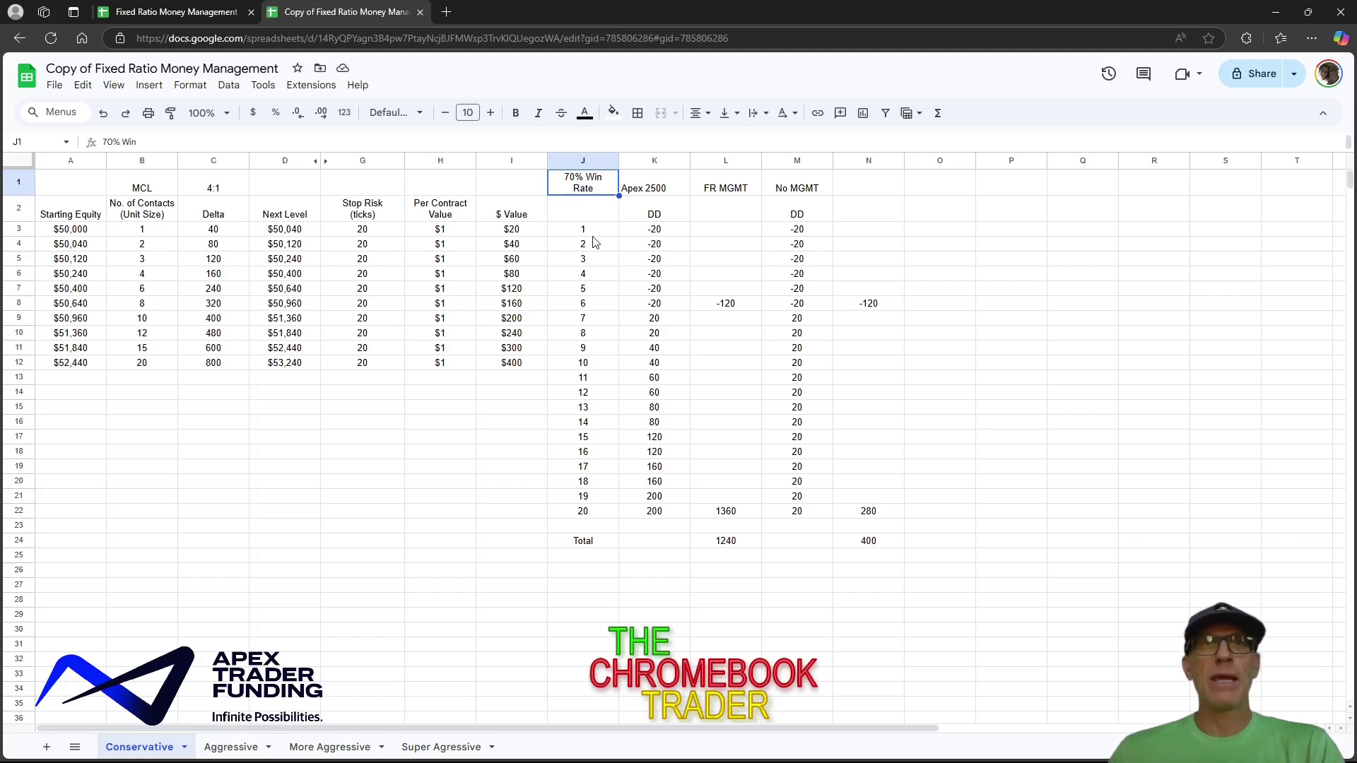
pyautogui.click(586, 510)
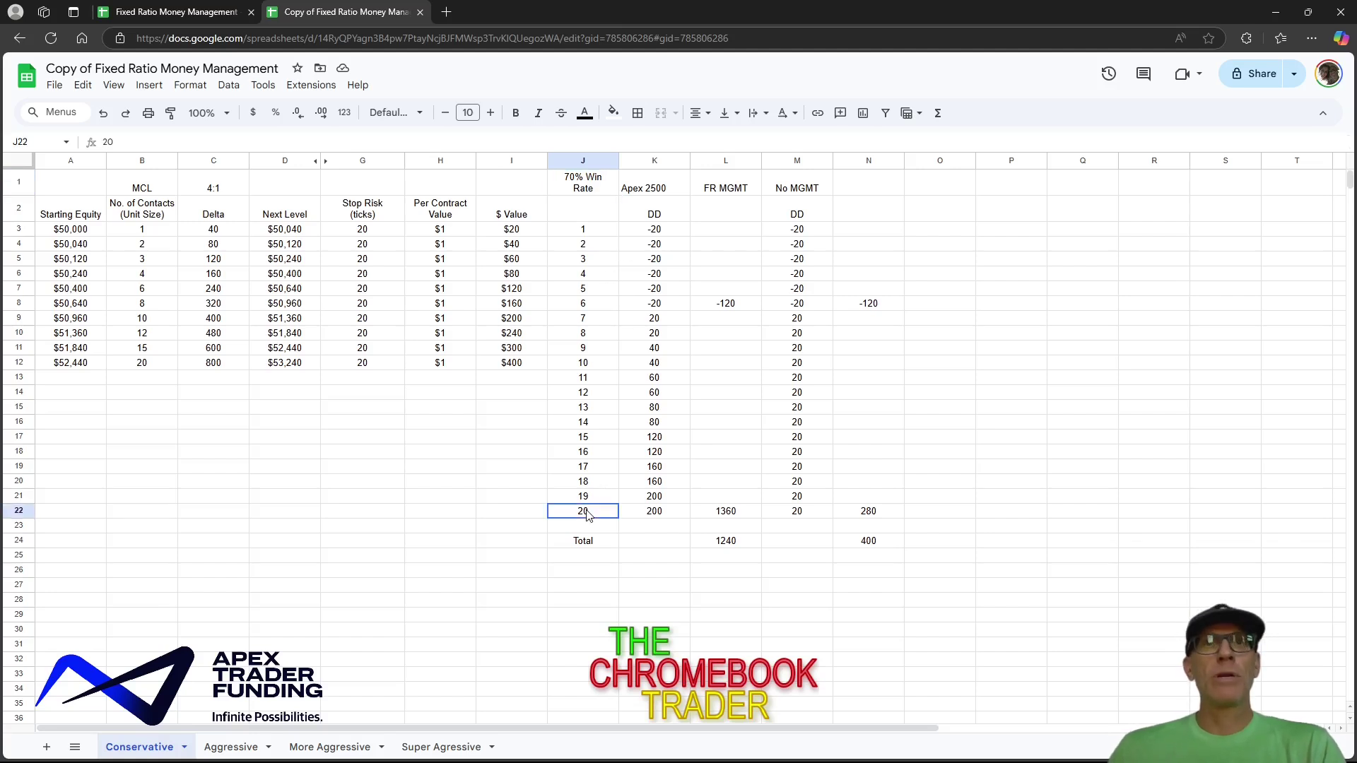
pyautogui.click(670, 231)
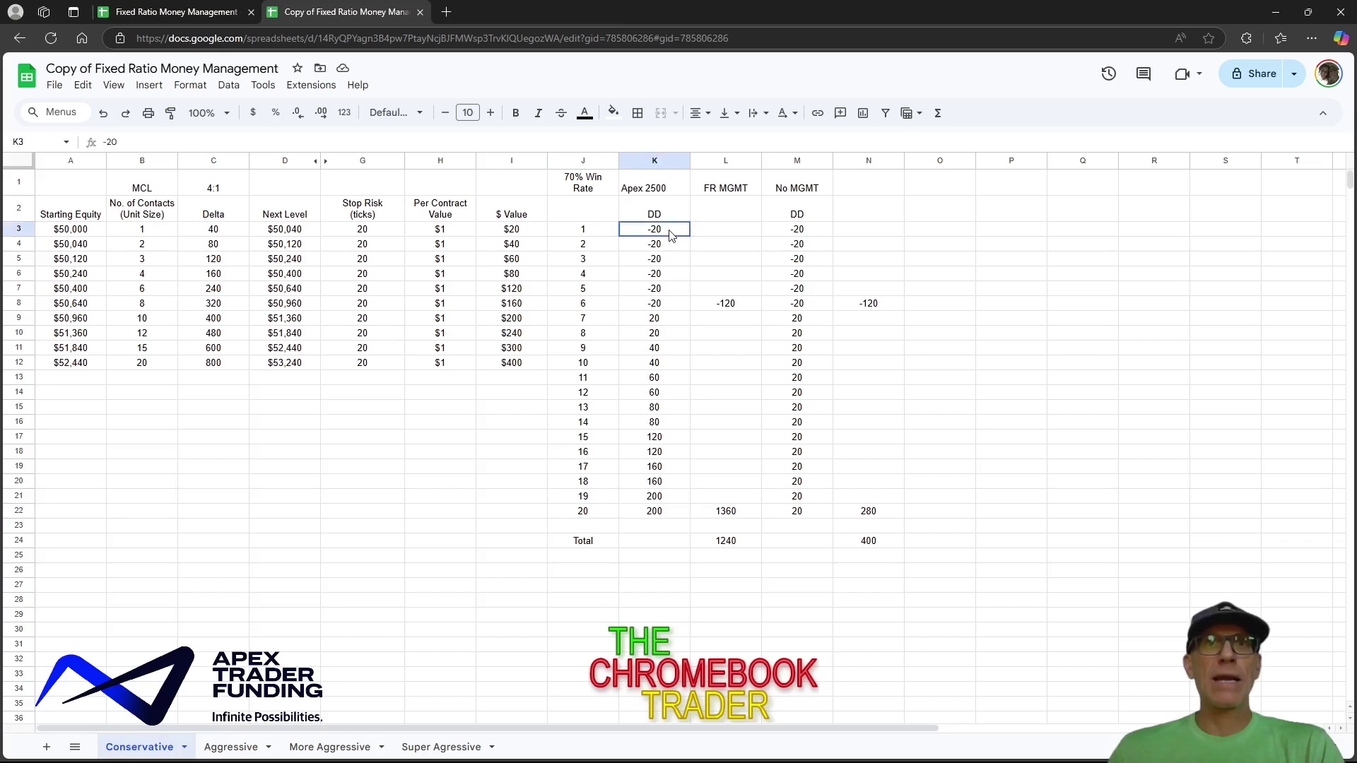
pyautogui.moveTo(670, 235); pyautogui.dragTo(671, 309)
pyautogui.click(718, 311)
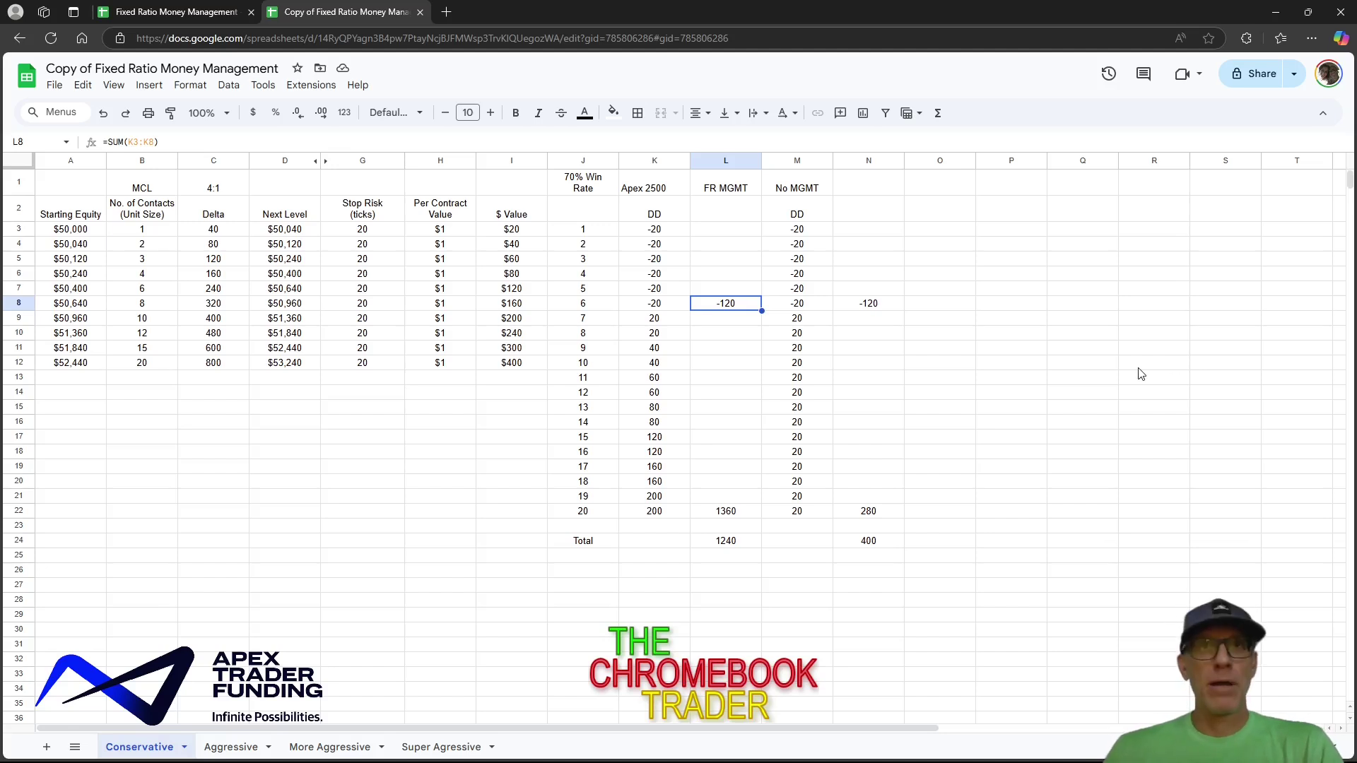
pyautogui.click(733, 319)
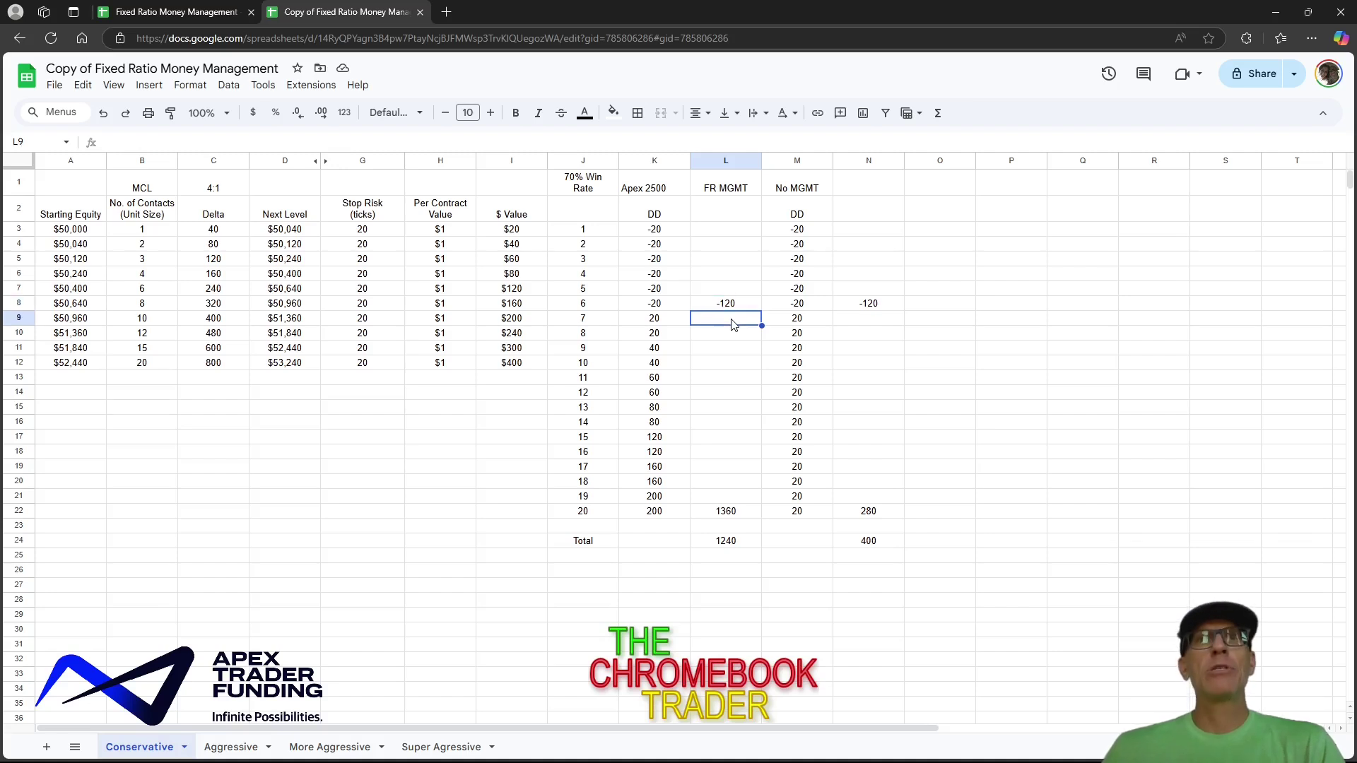
pyautogui.click(724, 335)
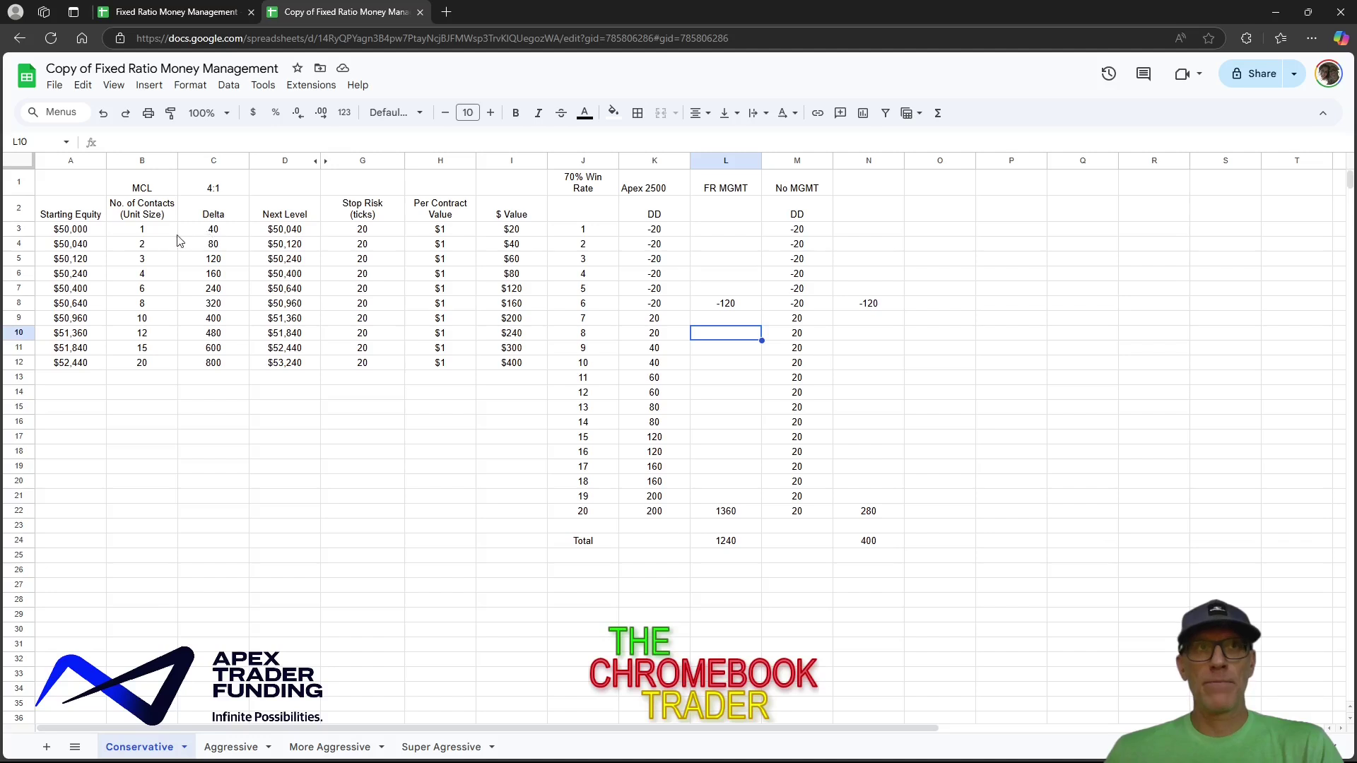
# Review how the delta at the first two levels leads to the next contract count in the Conservative table
pyautogui.click(216, 233)
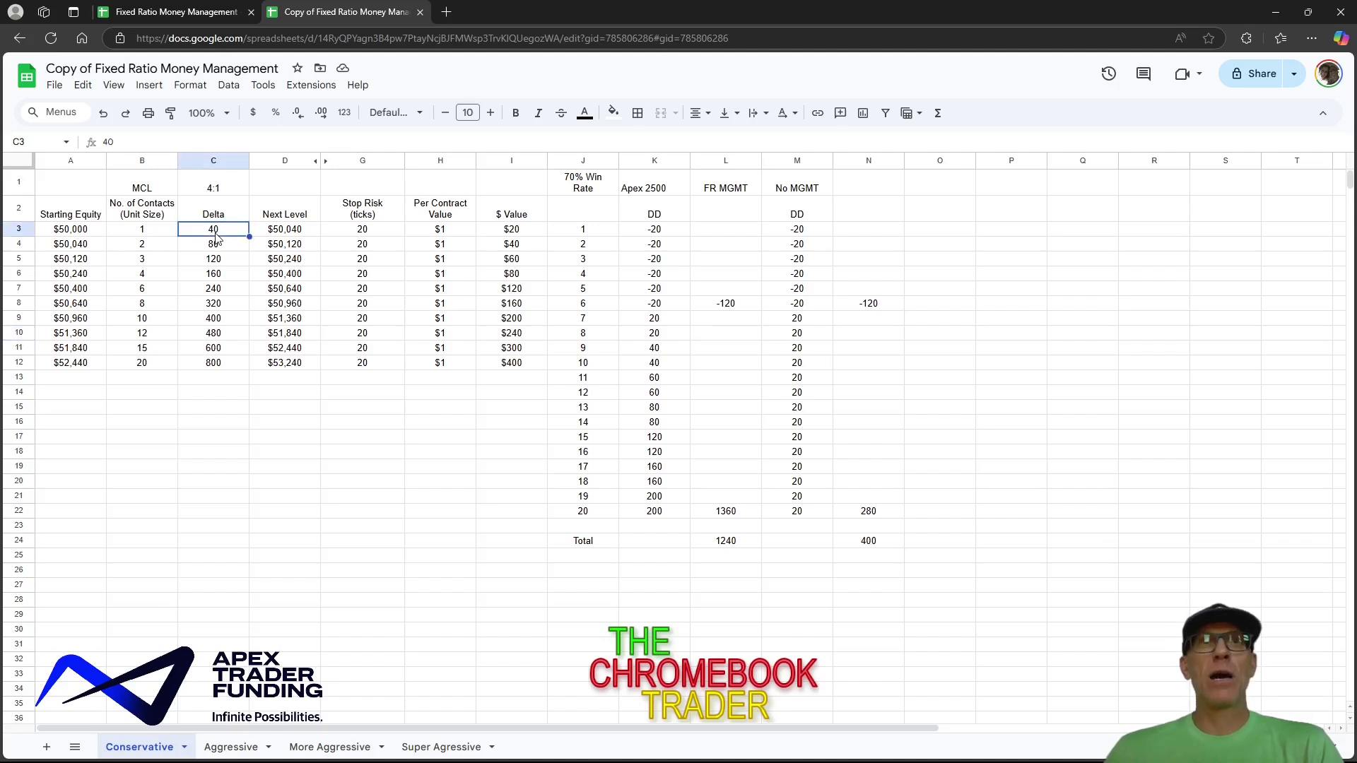
pyautogui.click(151, 249)
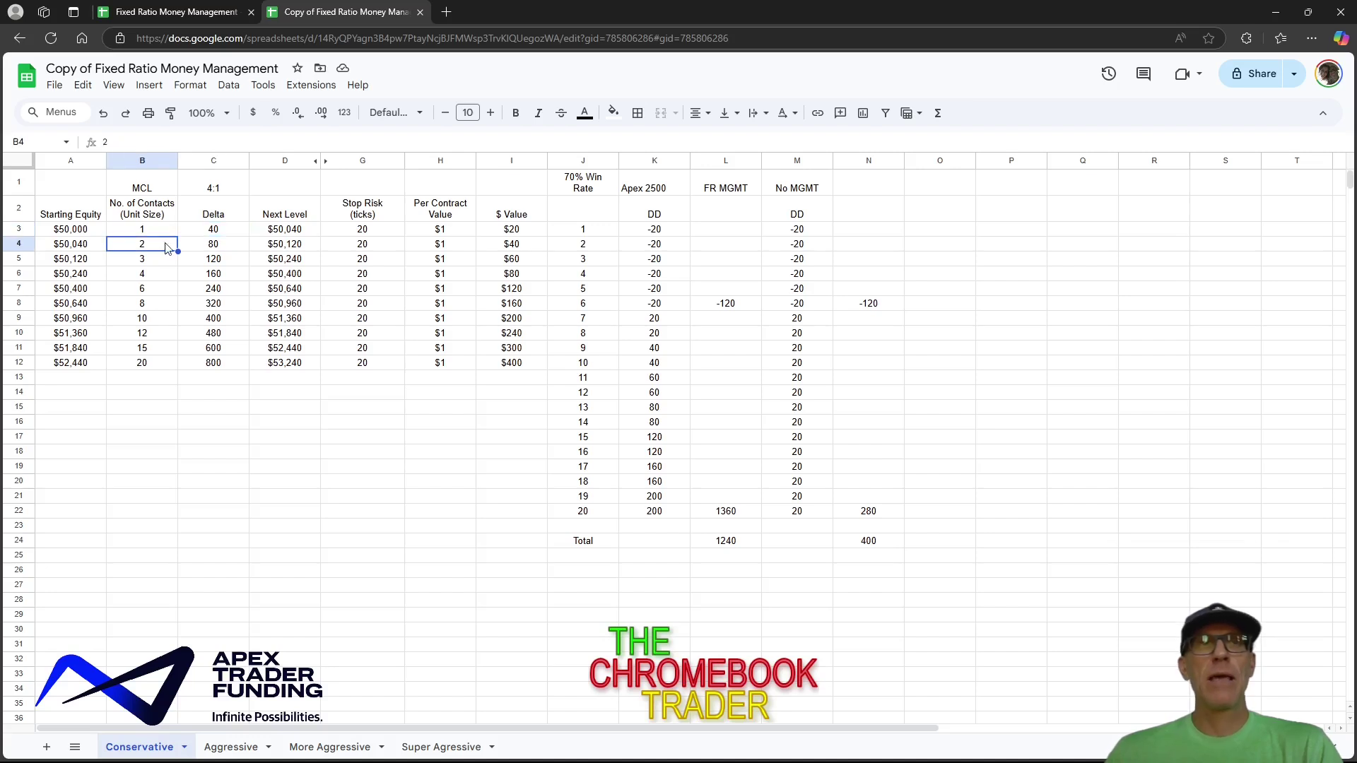
pyautogui.click(213, 245)
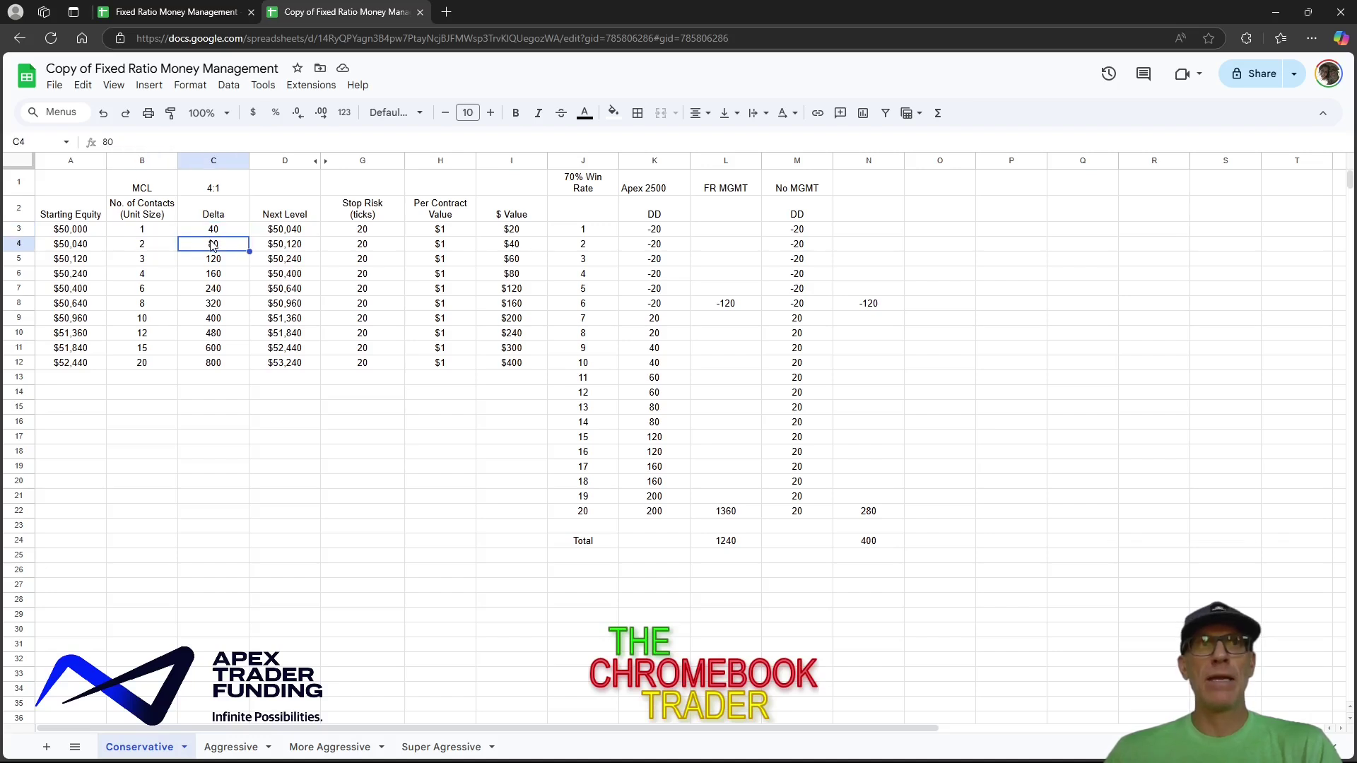
pyautogui.click(153, 263)
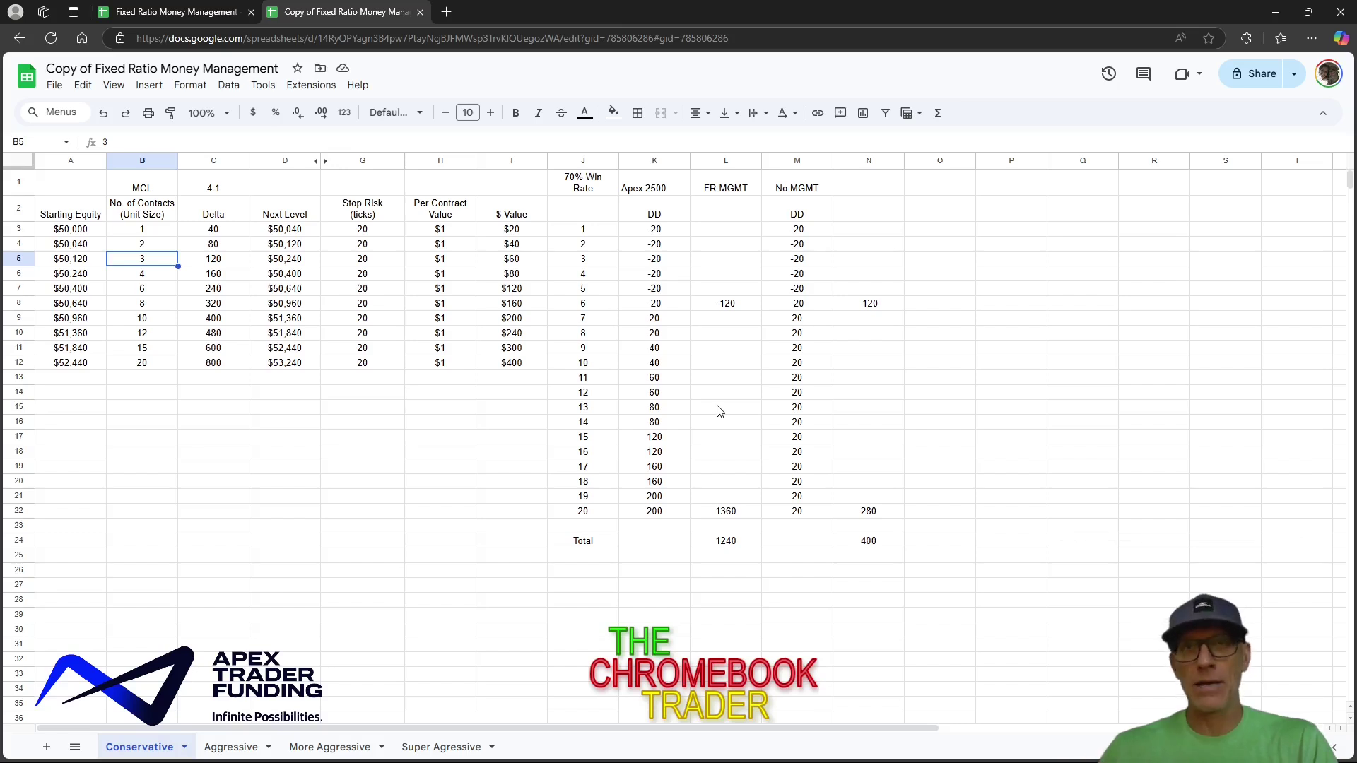
pyautogui.click(458, 469)
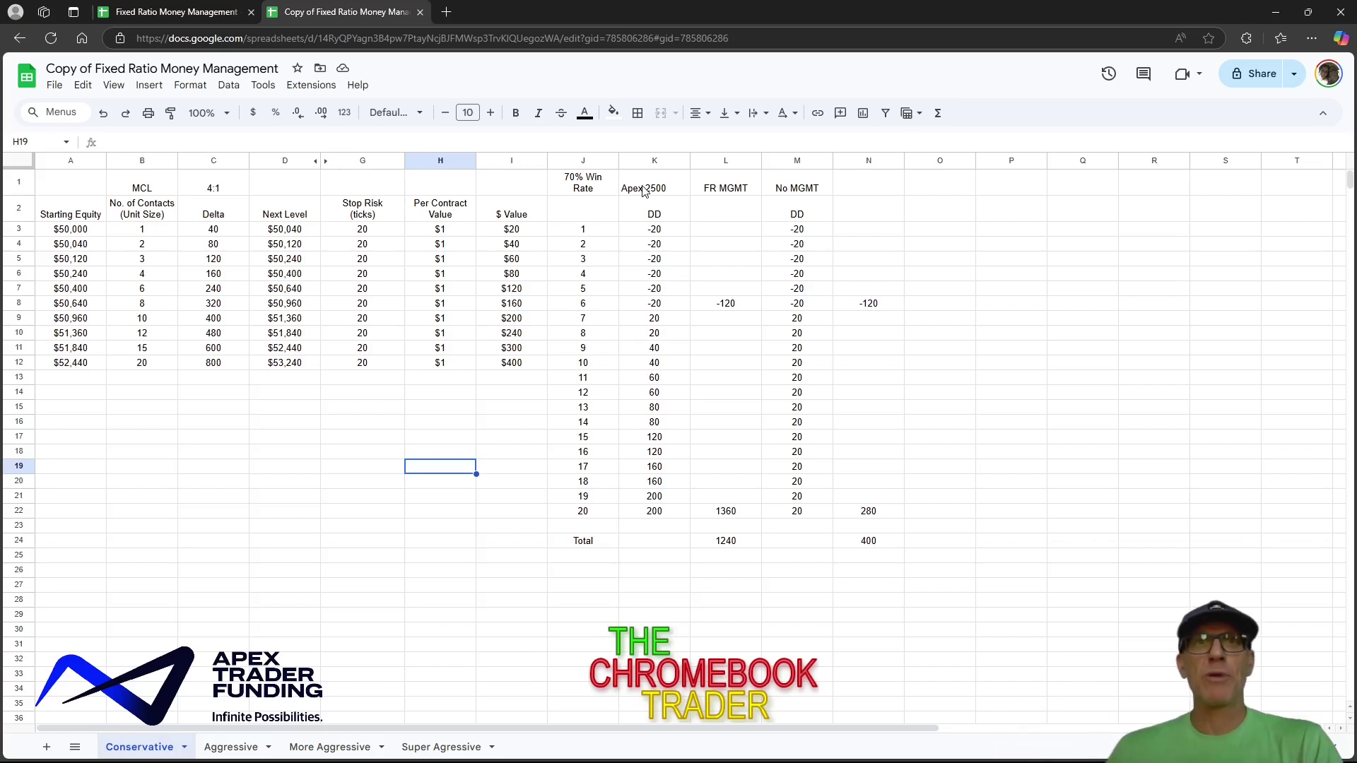
# Examine the fixed ratio losing trades, the winning trades, both FR MGMT subtotals and the FR MGMT total formula
pyautogui.click(671, 309)
pyautogui.moveTo(671, 312); pyautogui.dragTo(668, 232)
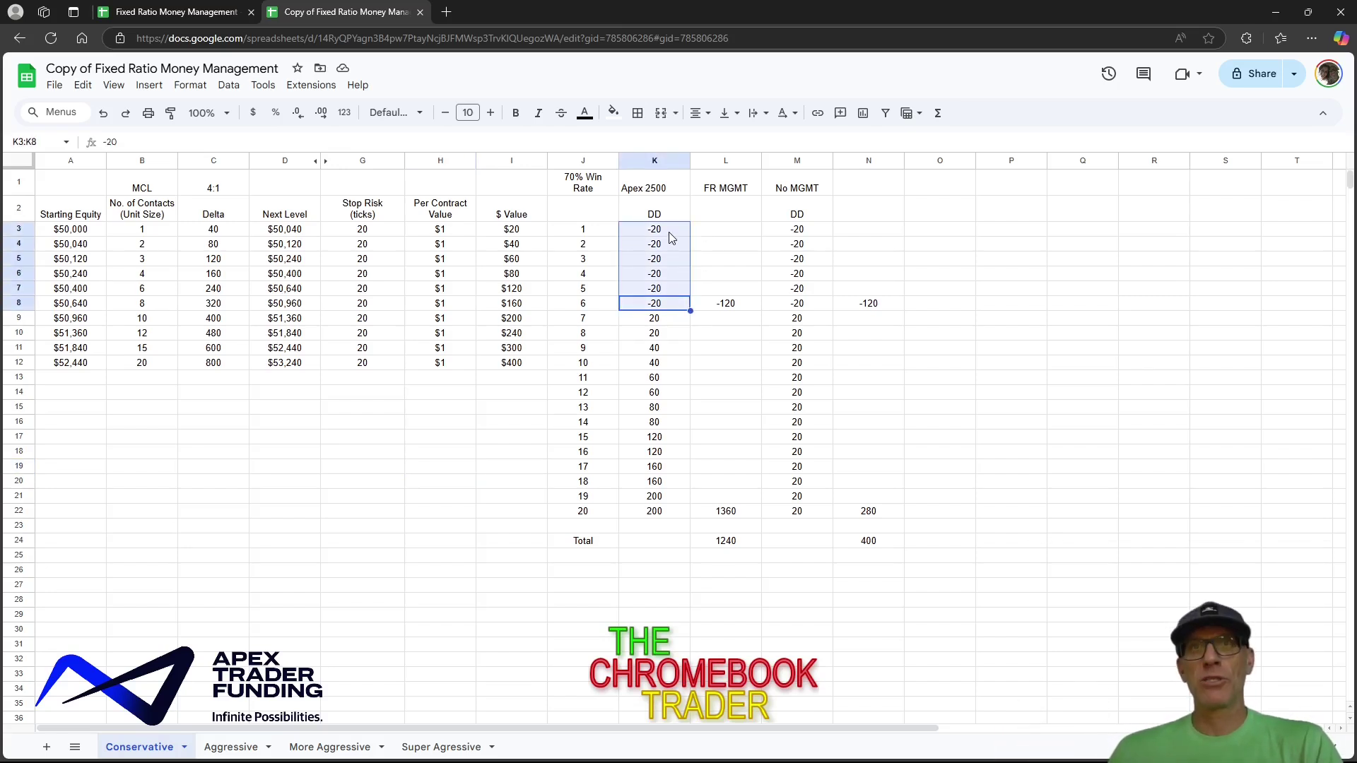
pyautogui.click(728, 313)
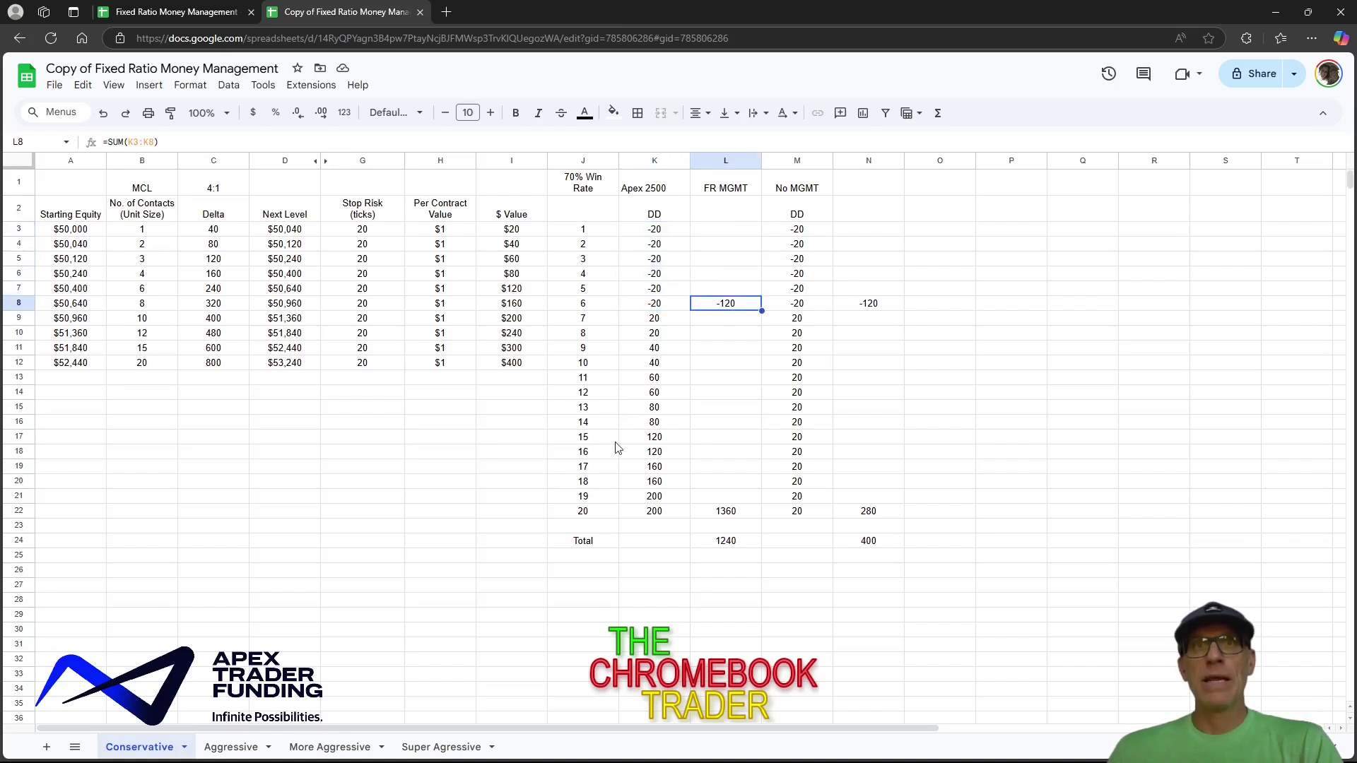
pyautogui.click(648, 502)
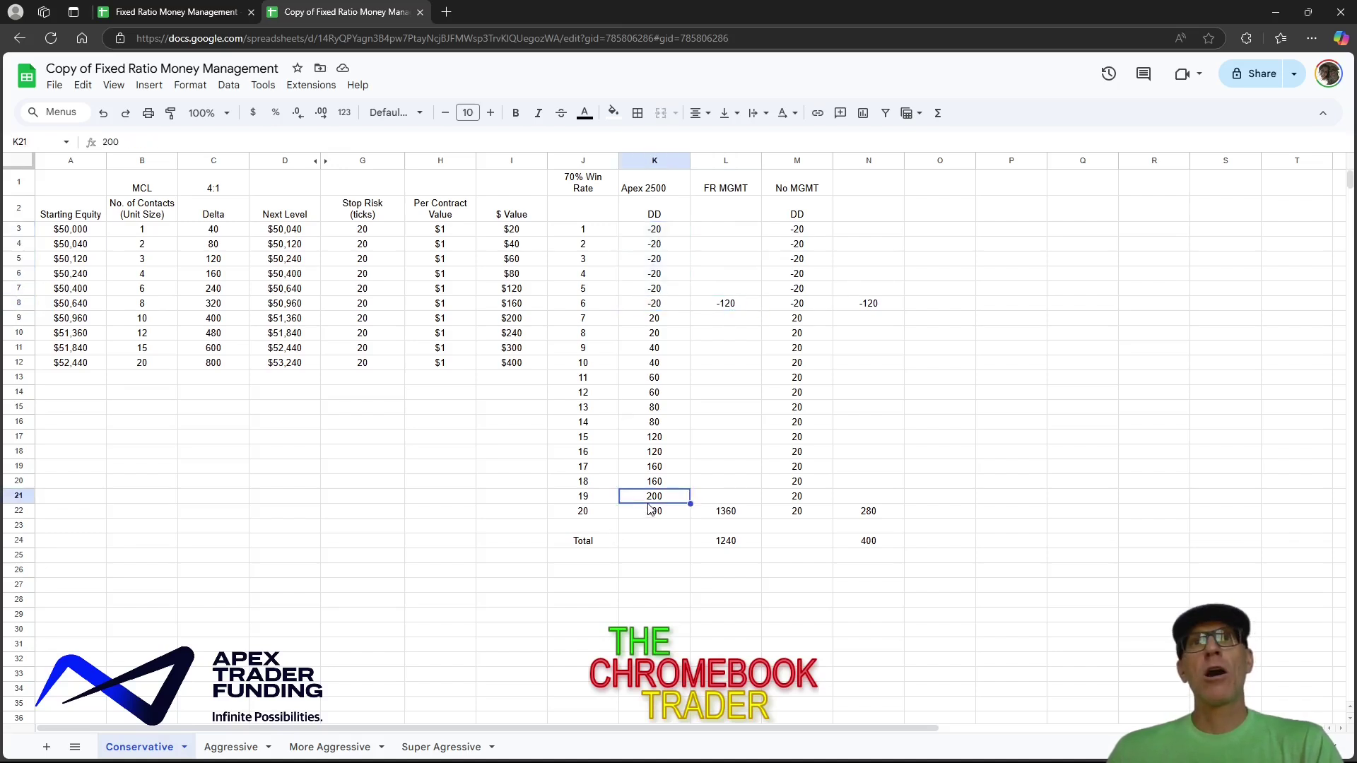
pyautogui.click(663, 324)
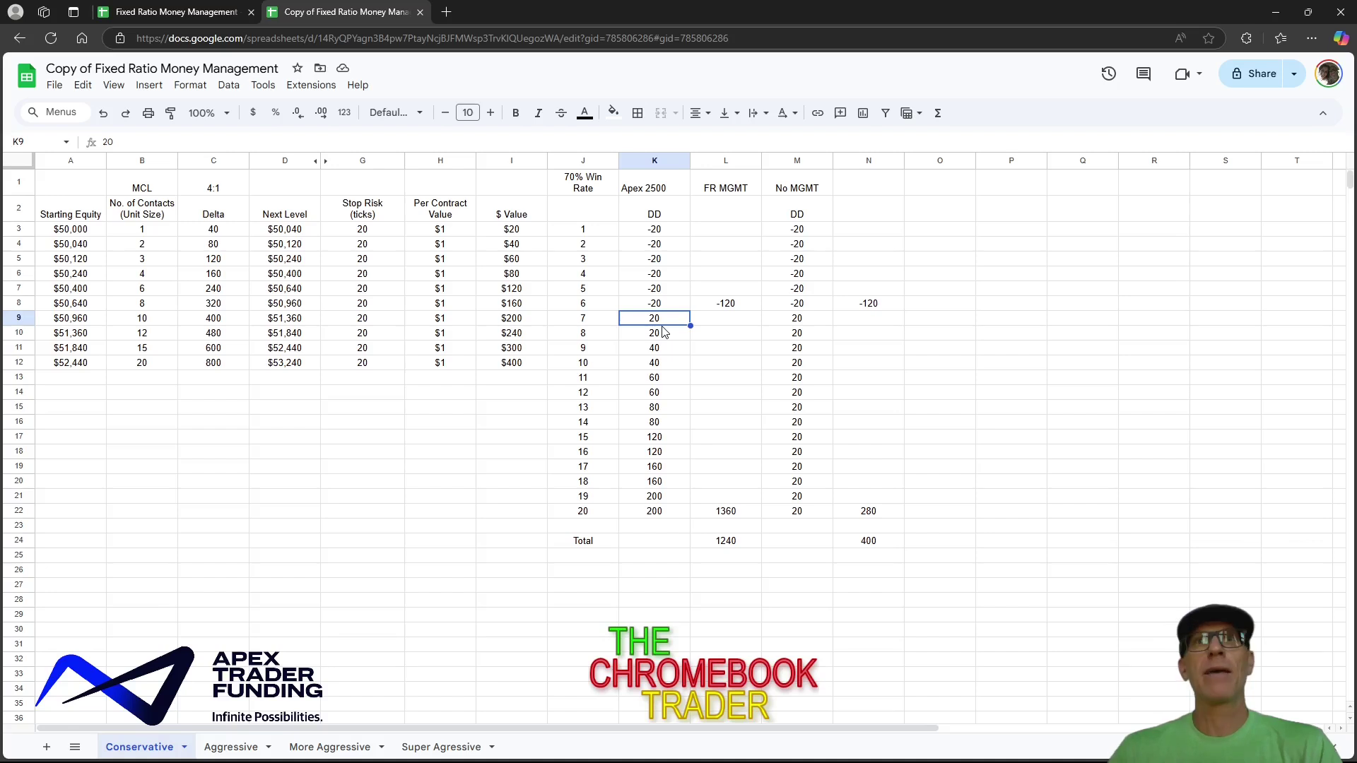
pyautogui.click(663, 333)
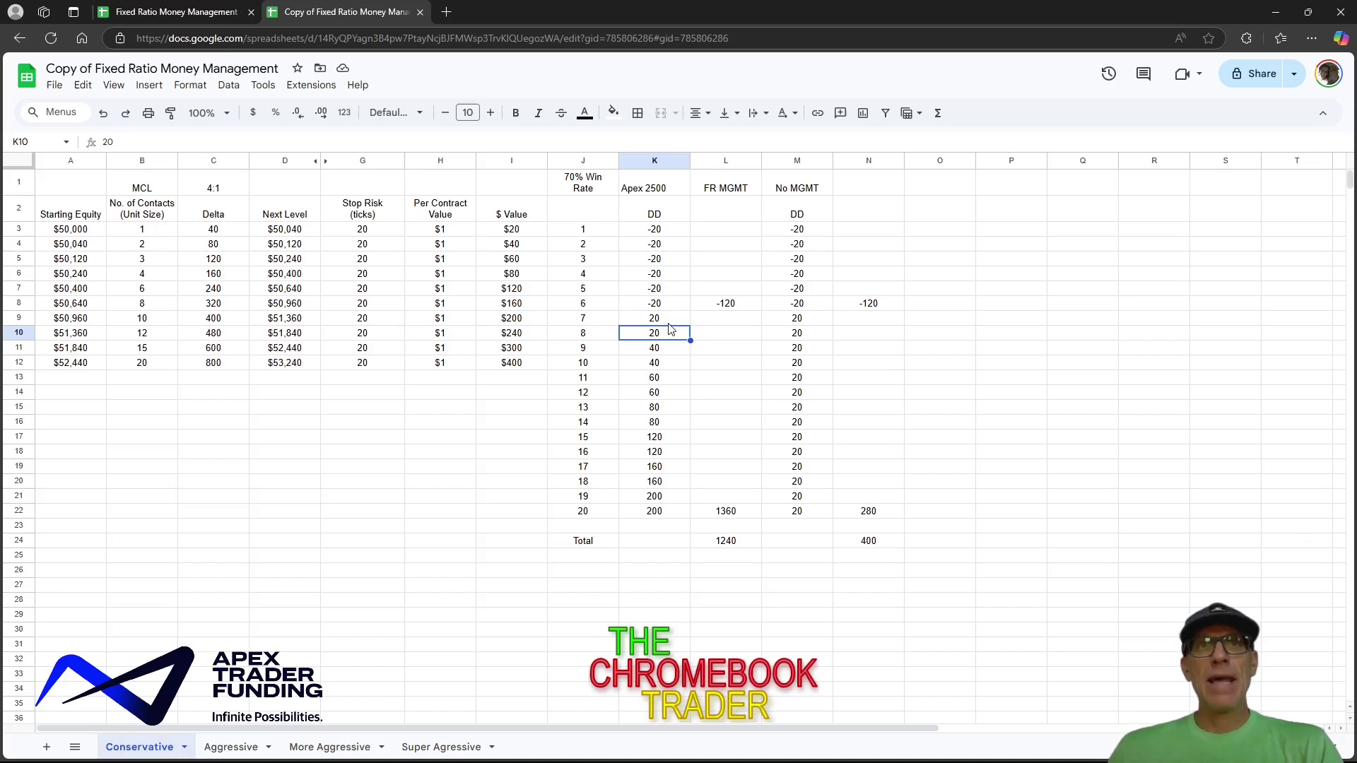
pyautogui.click(723, 510)
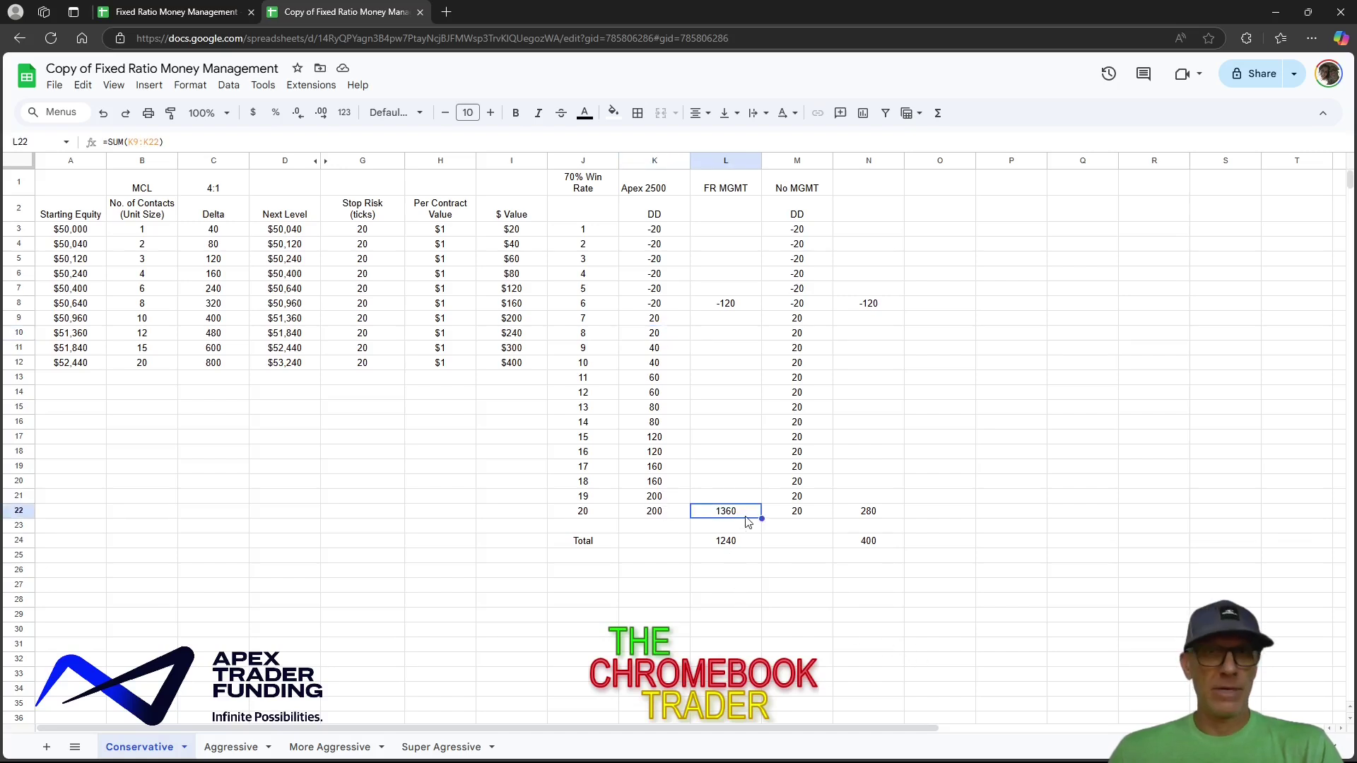
pyautogui.click(738, 308)
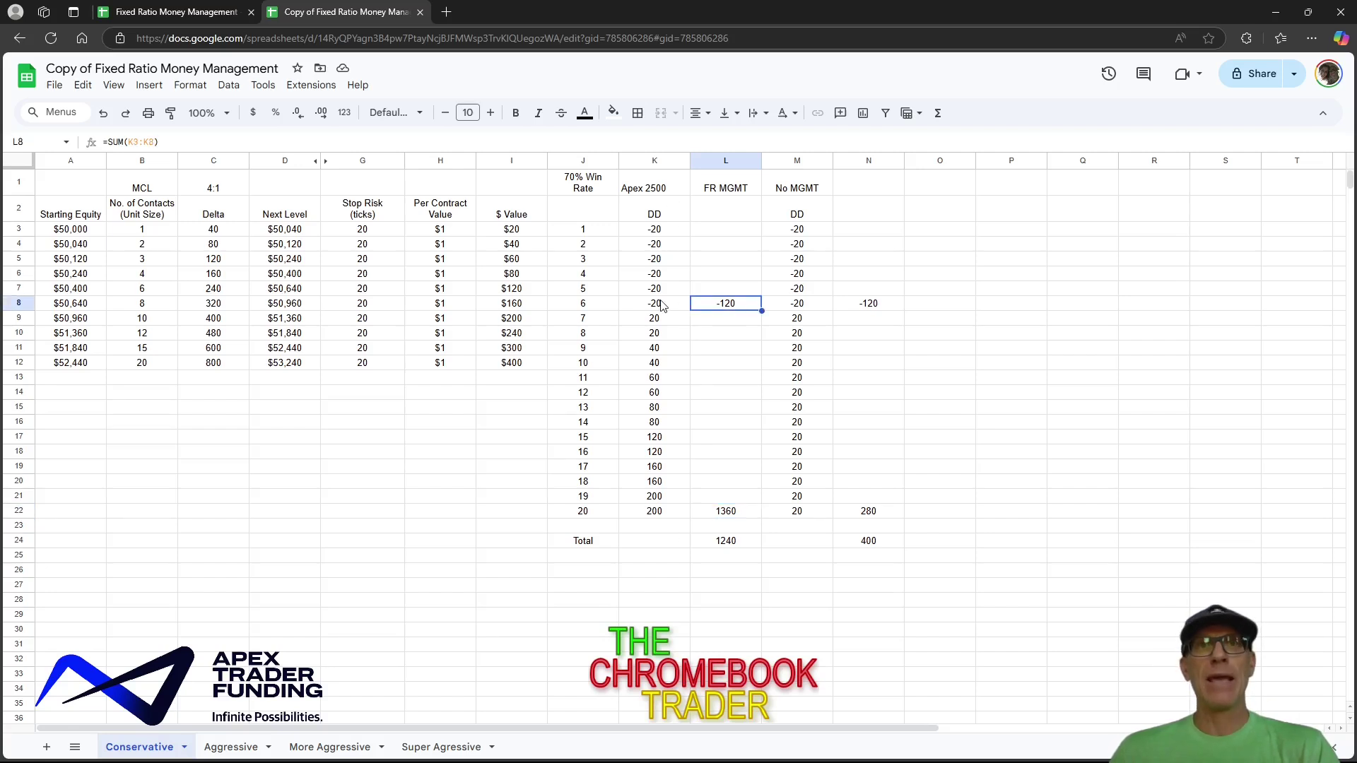
pyautogui.click(736, 543)
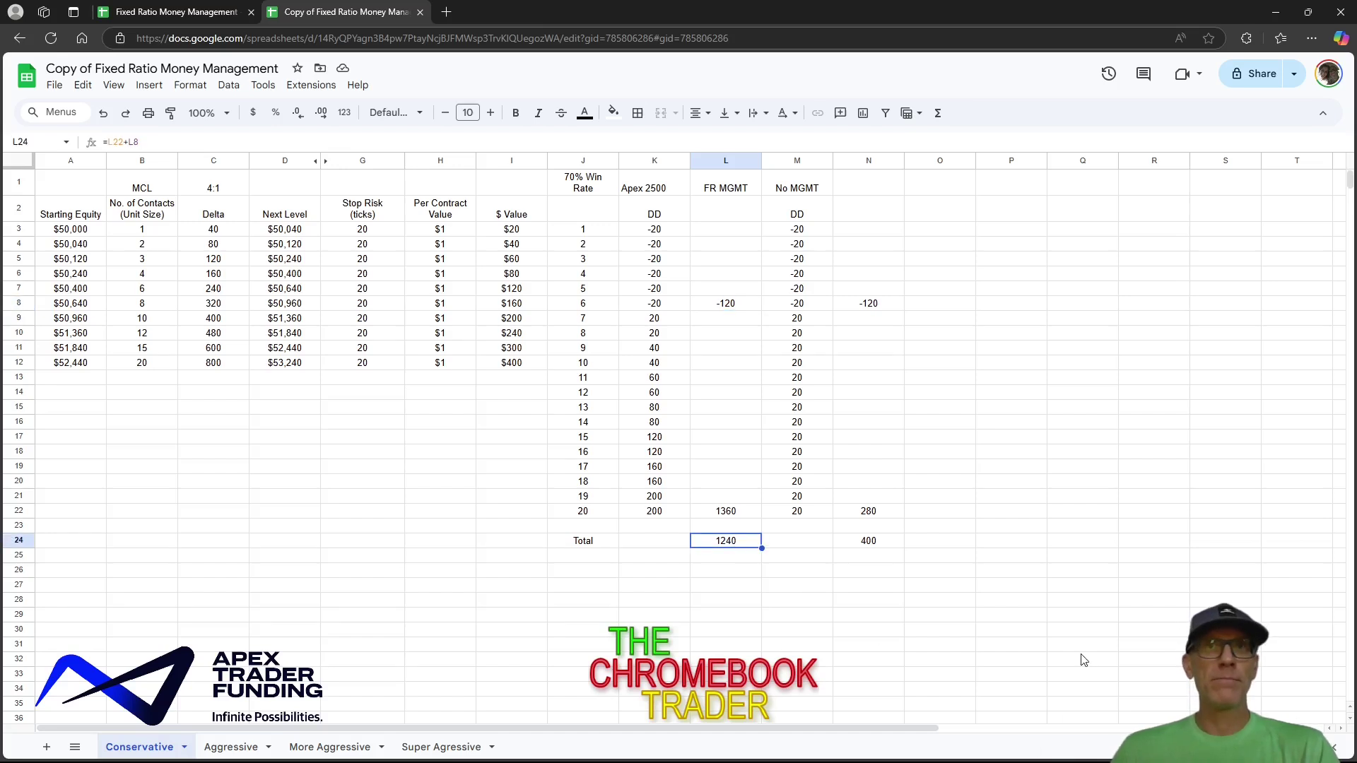
# Check the No MGMT loss subtotal and compare the No MGMT total with the FR MGMT total
pyautogui.click(887, 311)
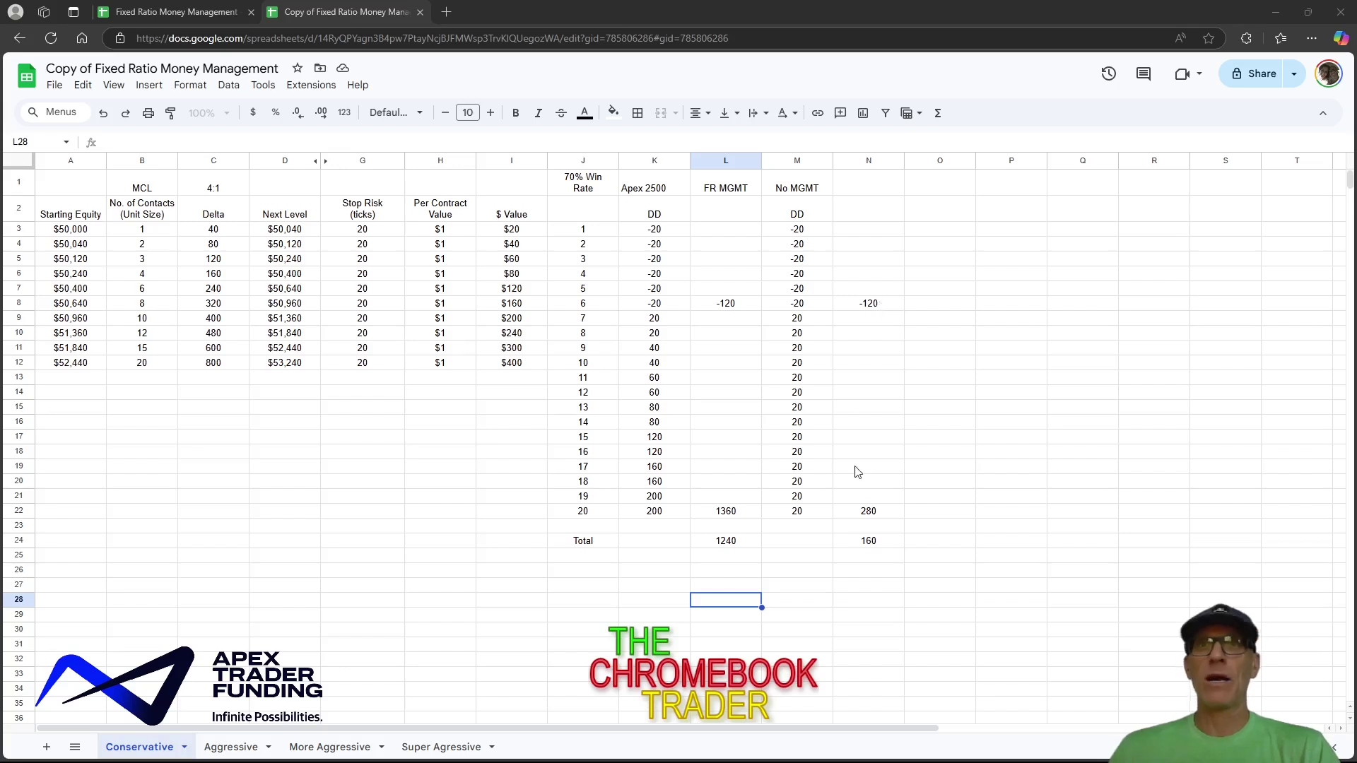
pyautogui.click(877, 543)
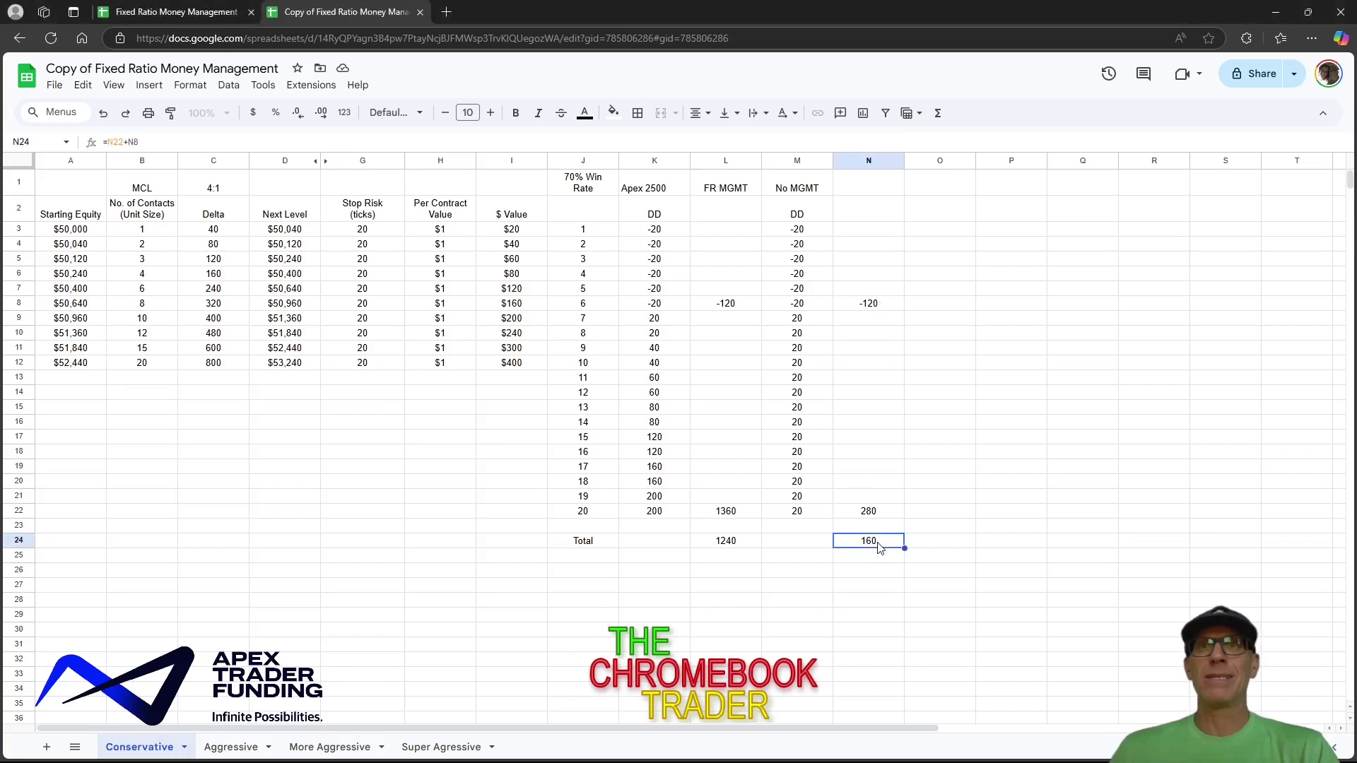
pyautogui.click(715, 541)
pyautogui.click(875, 544)
pyautogui.click(727, 544)
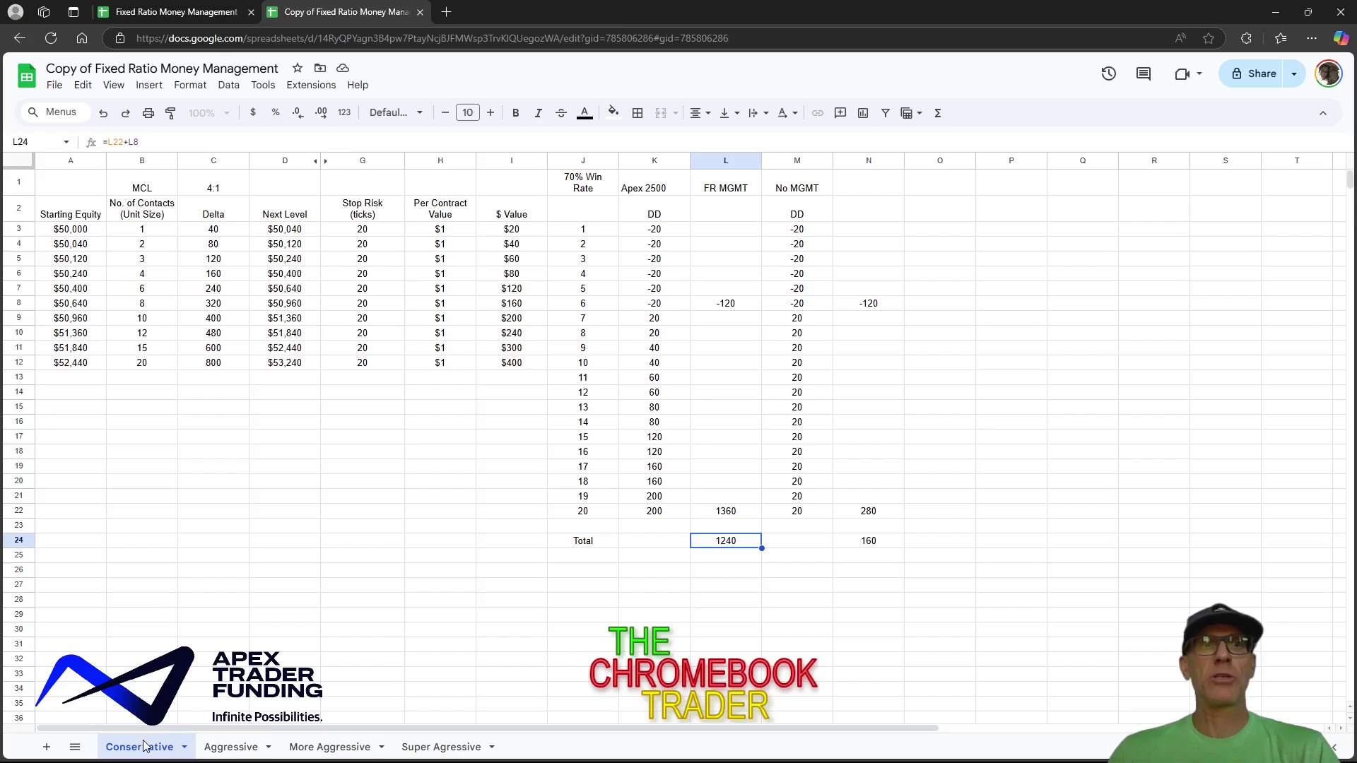
pyautogui.click(1044, 663)
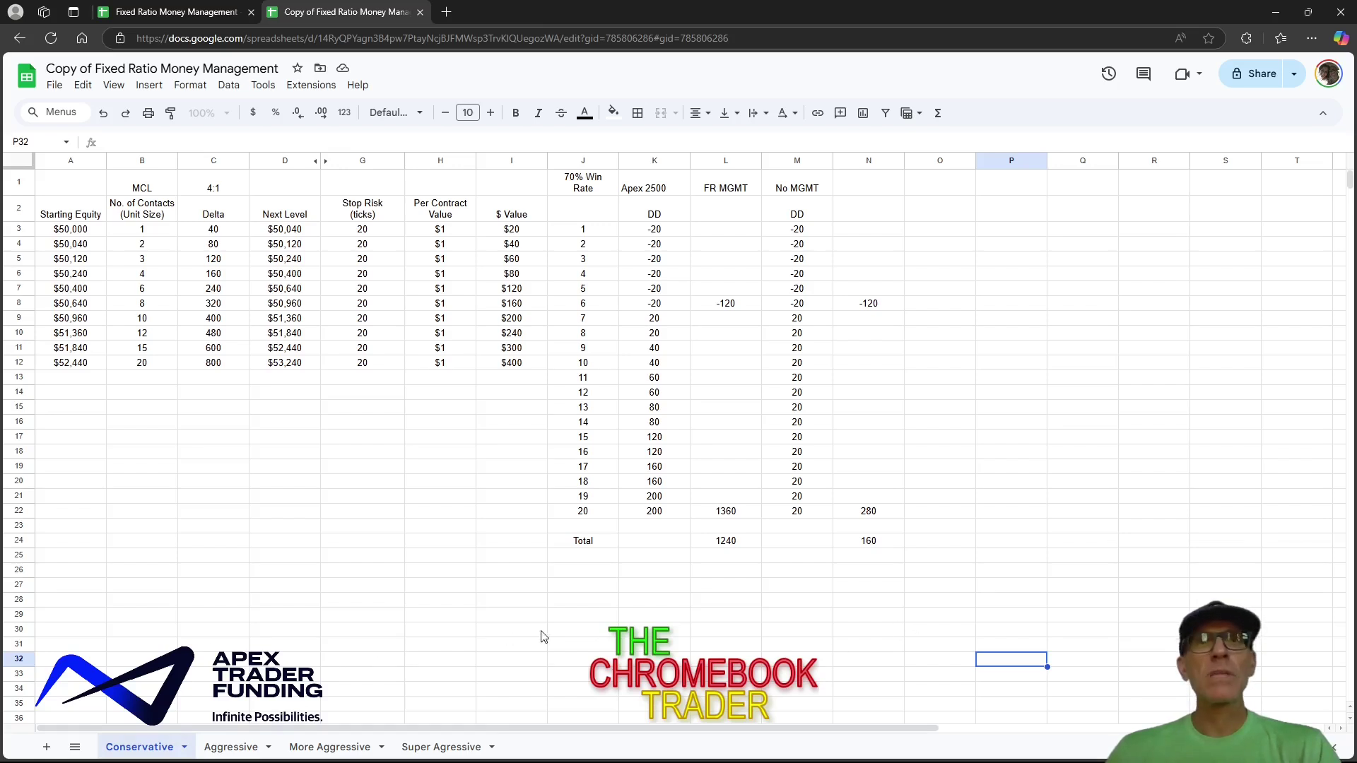
pyautogui.click(747, 631)
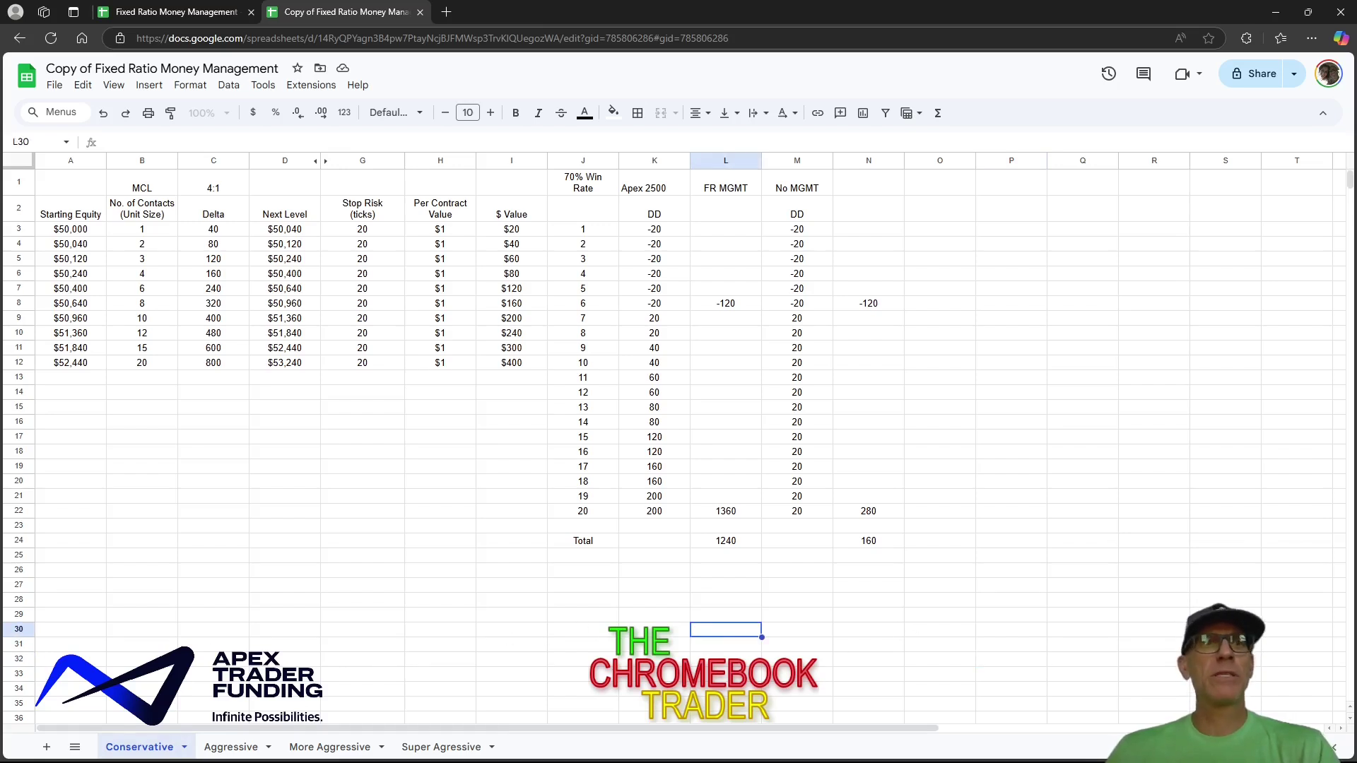
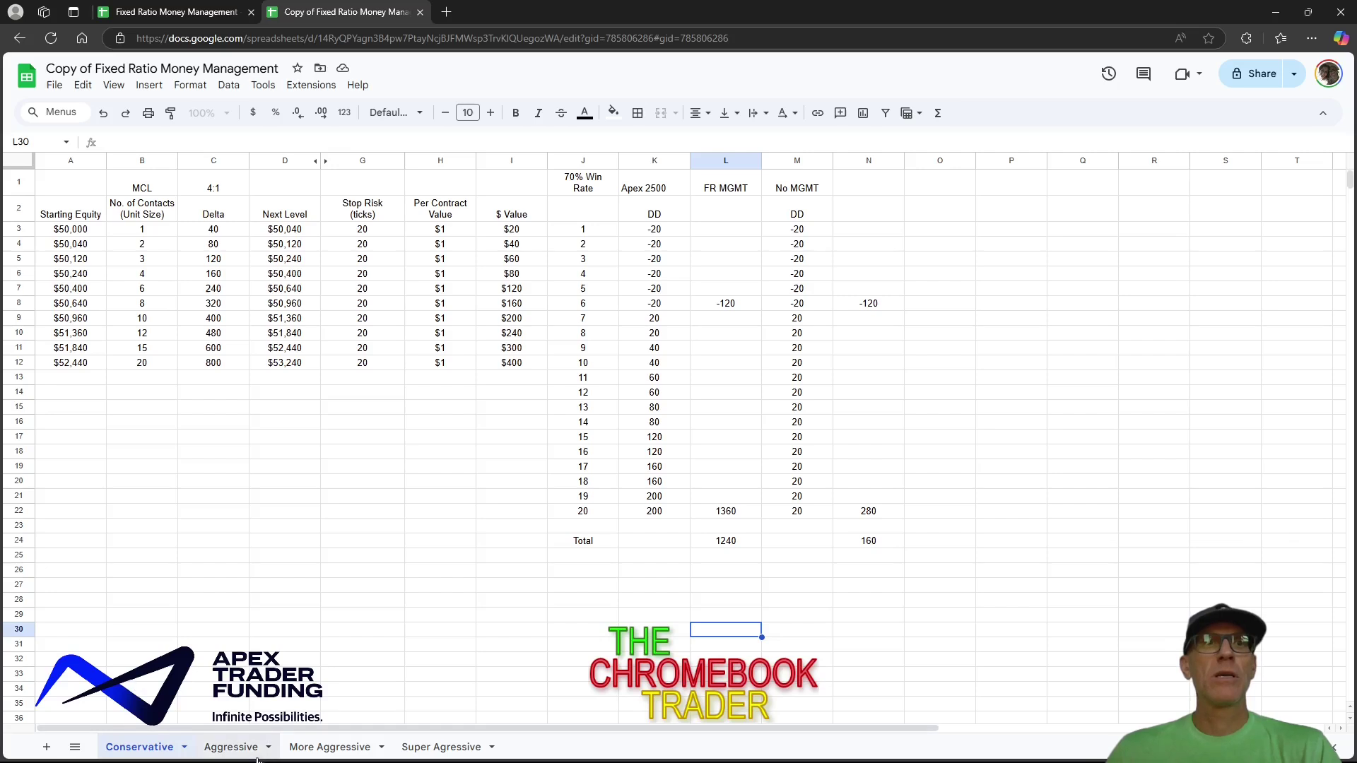
# Open the Aggressive sheet and examine its first trade loss, first-level dollar value and contract counts across all levels
pyautogui.click(238, 747)
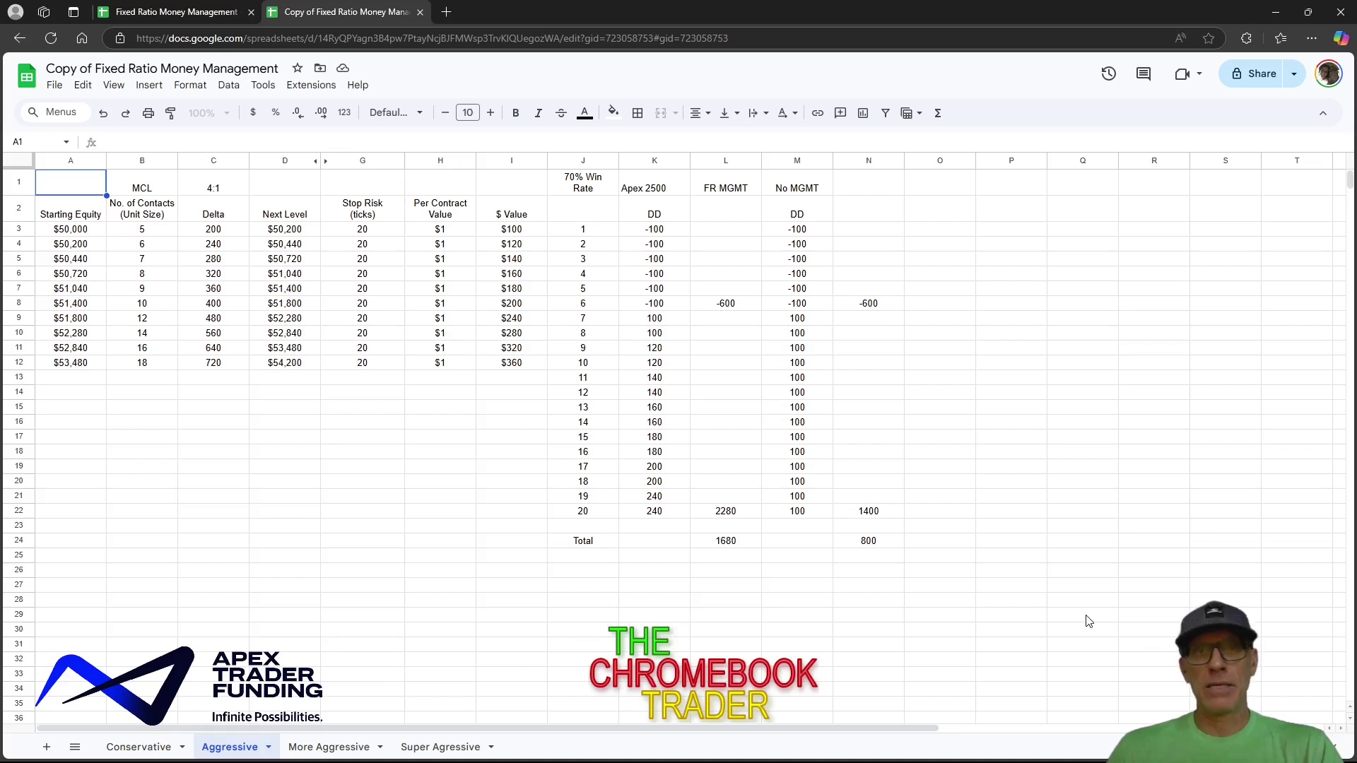
pyautogui.click(662, 233)
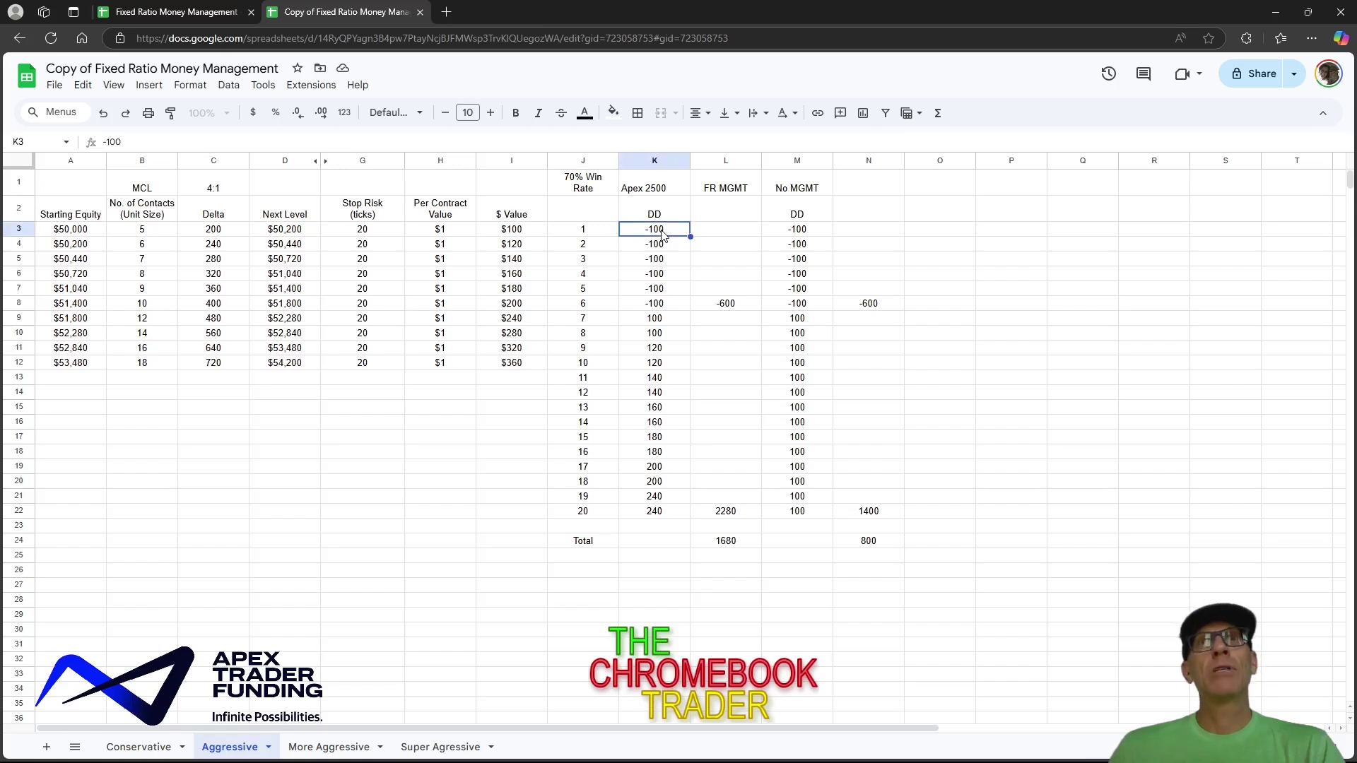
pyautogui.click(506, 233)
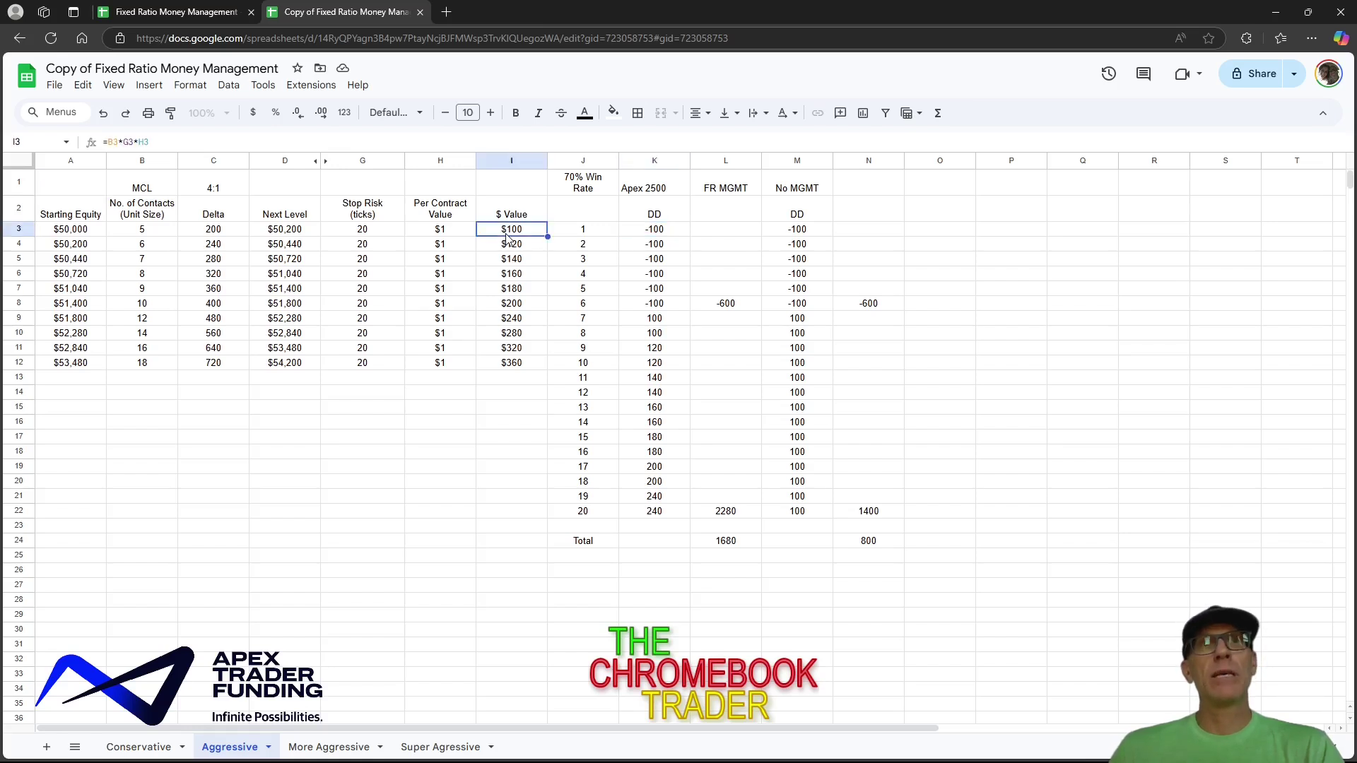
pyautogui.click(152, 235)
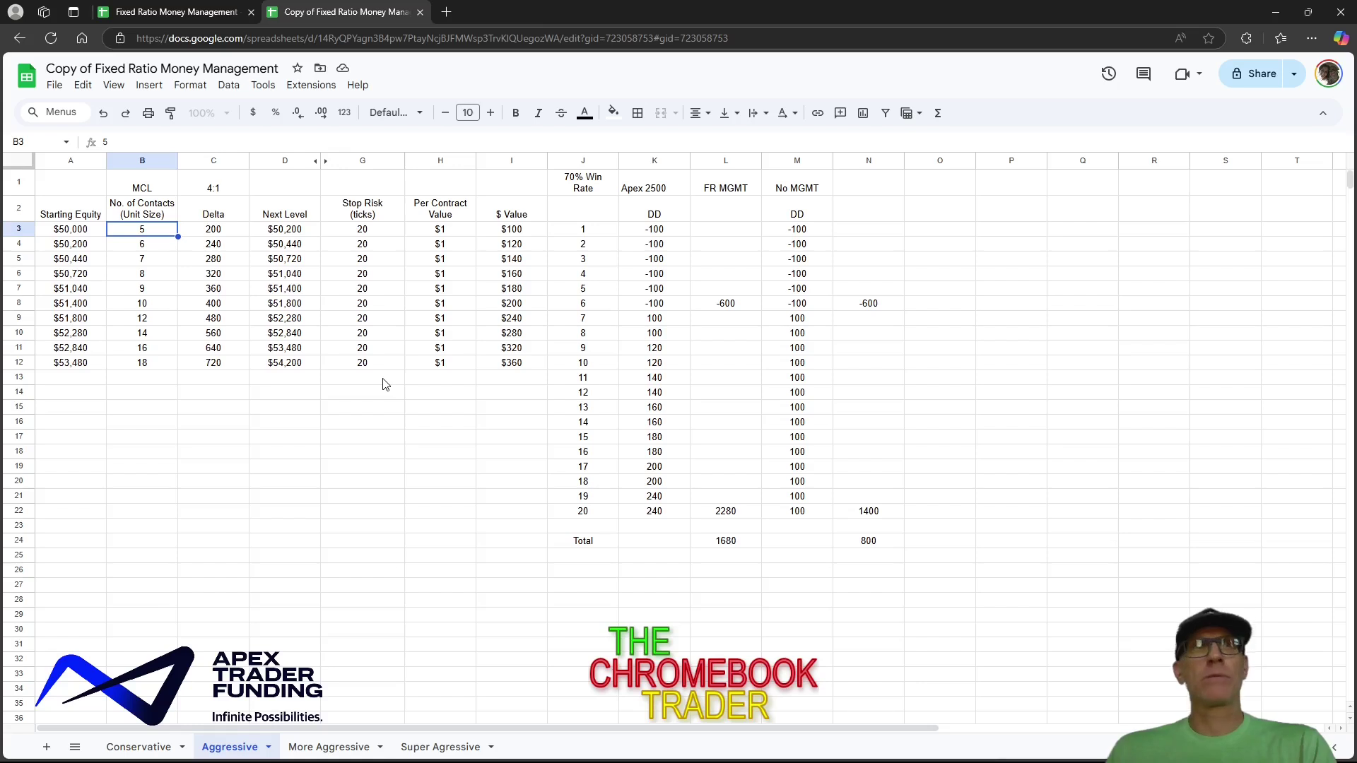
pyautogui.moveTo(150, 248); pyautogui.dragTo(143, 365)
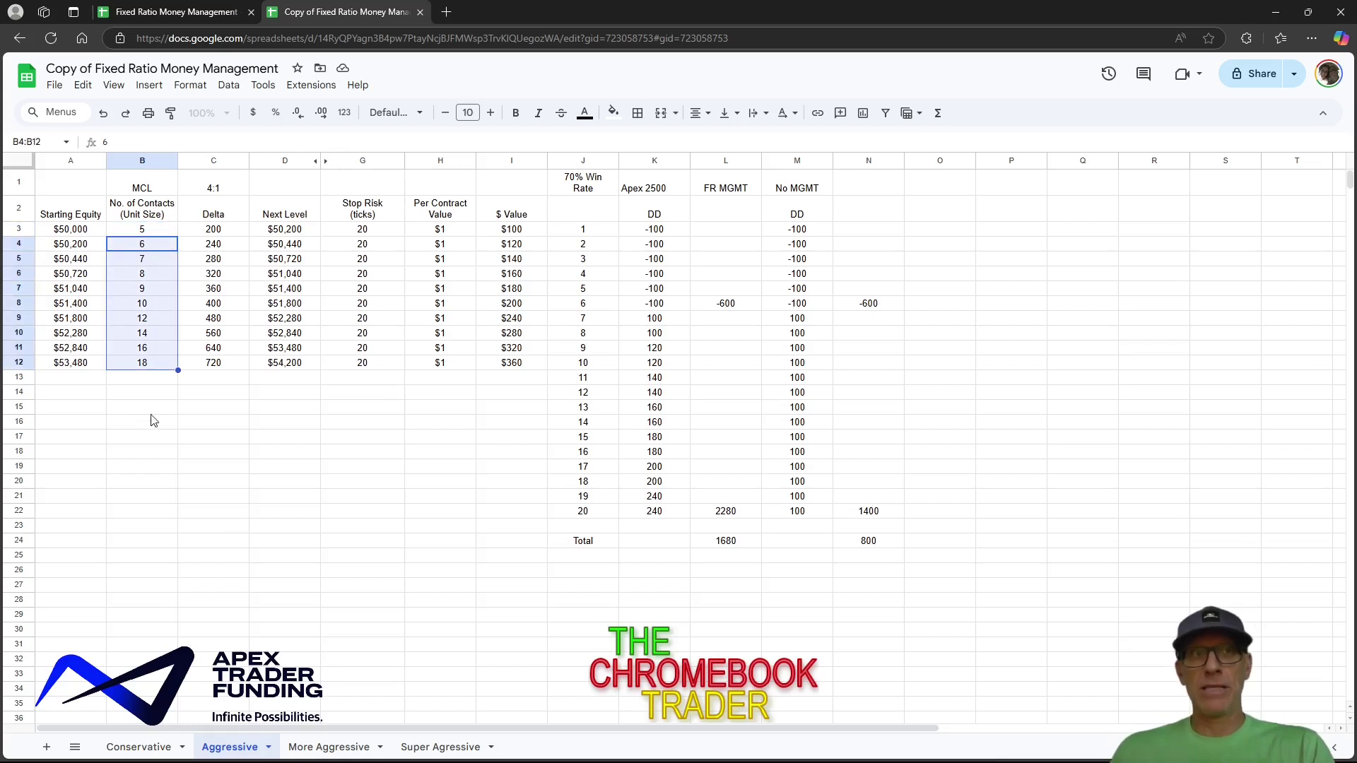
# Check the Aggressive sheet's first-level contract count and dollar value against the FR MGMT loss subtotal formula
pyautogui.click(238, 516)
pyautogui.click(145, 230)
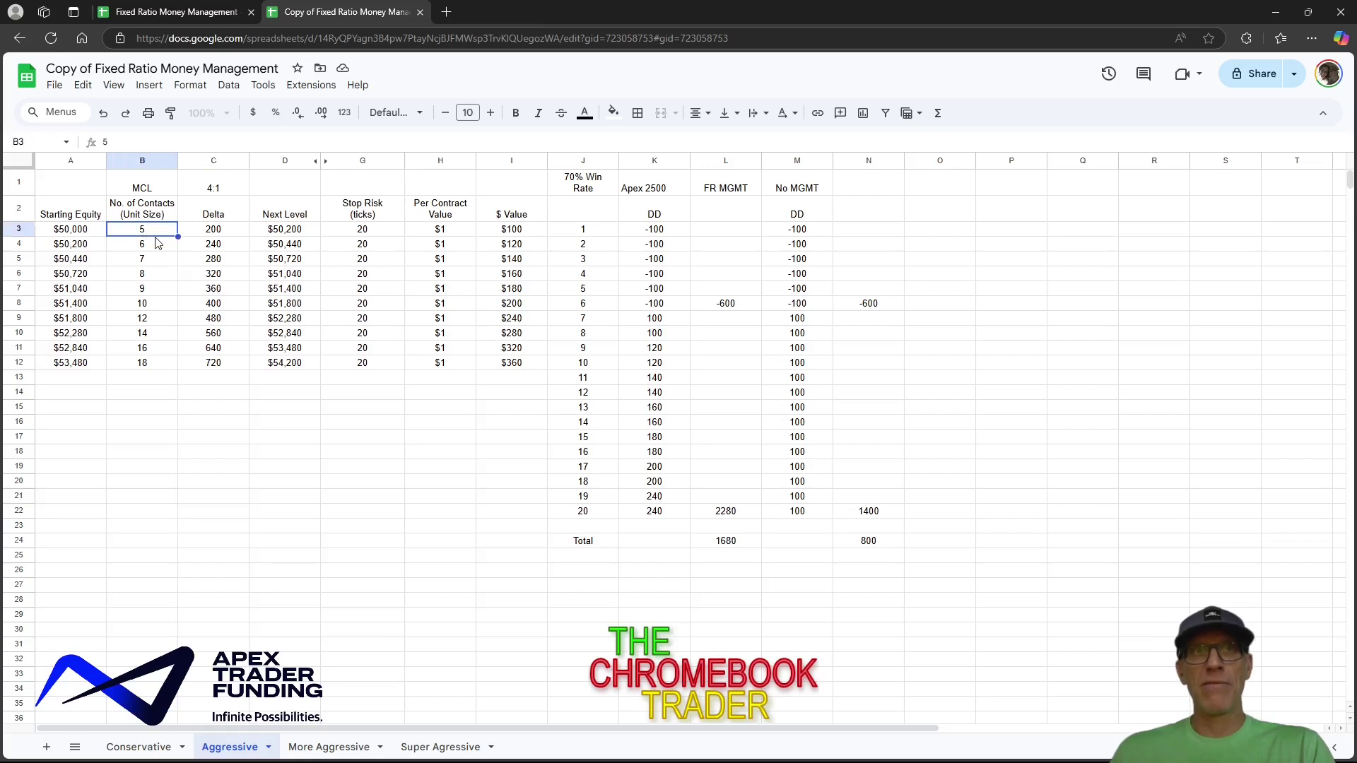
pyautogui.click(515, 234)
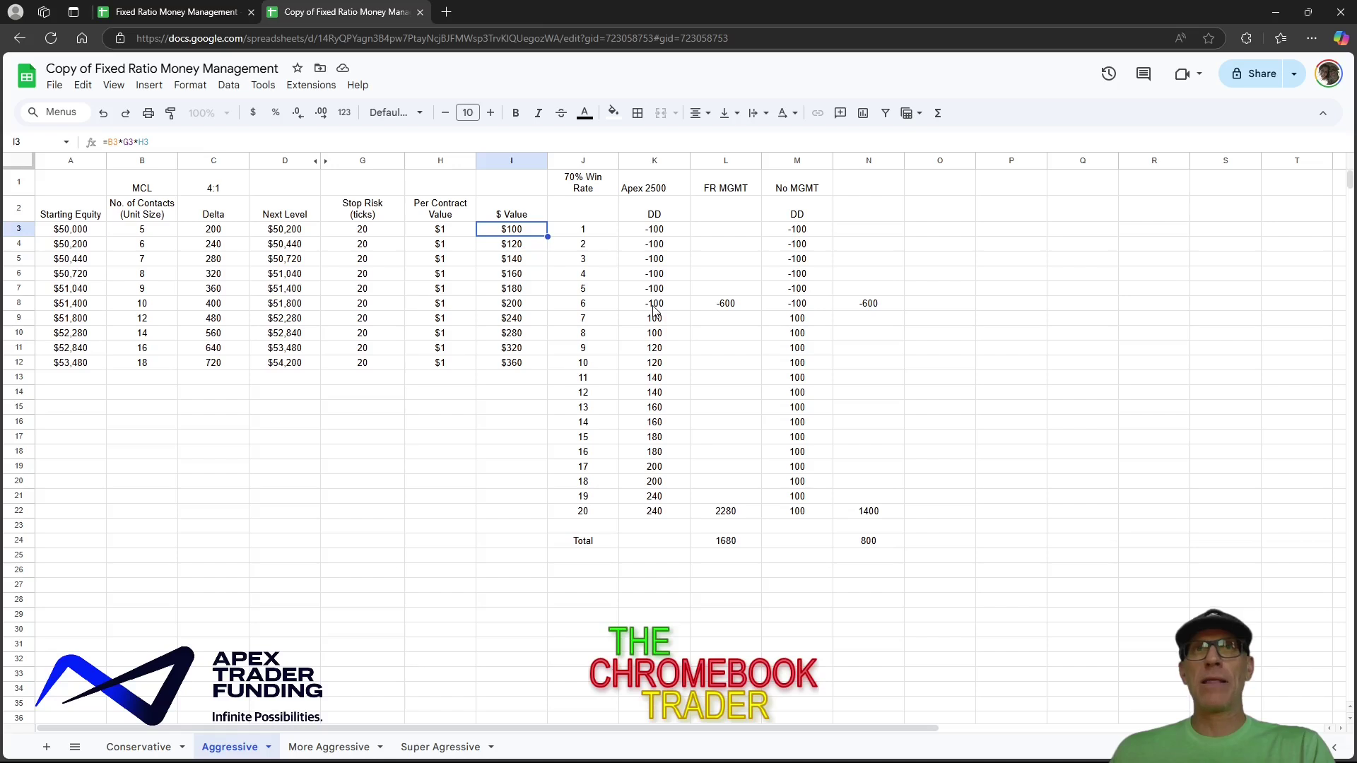
pyautogui.click(742, 304)
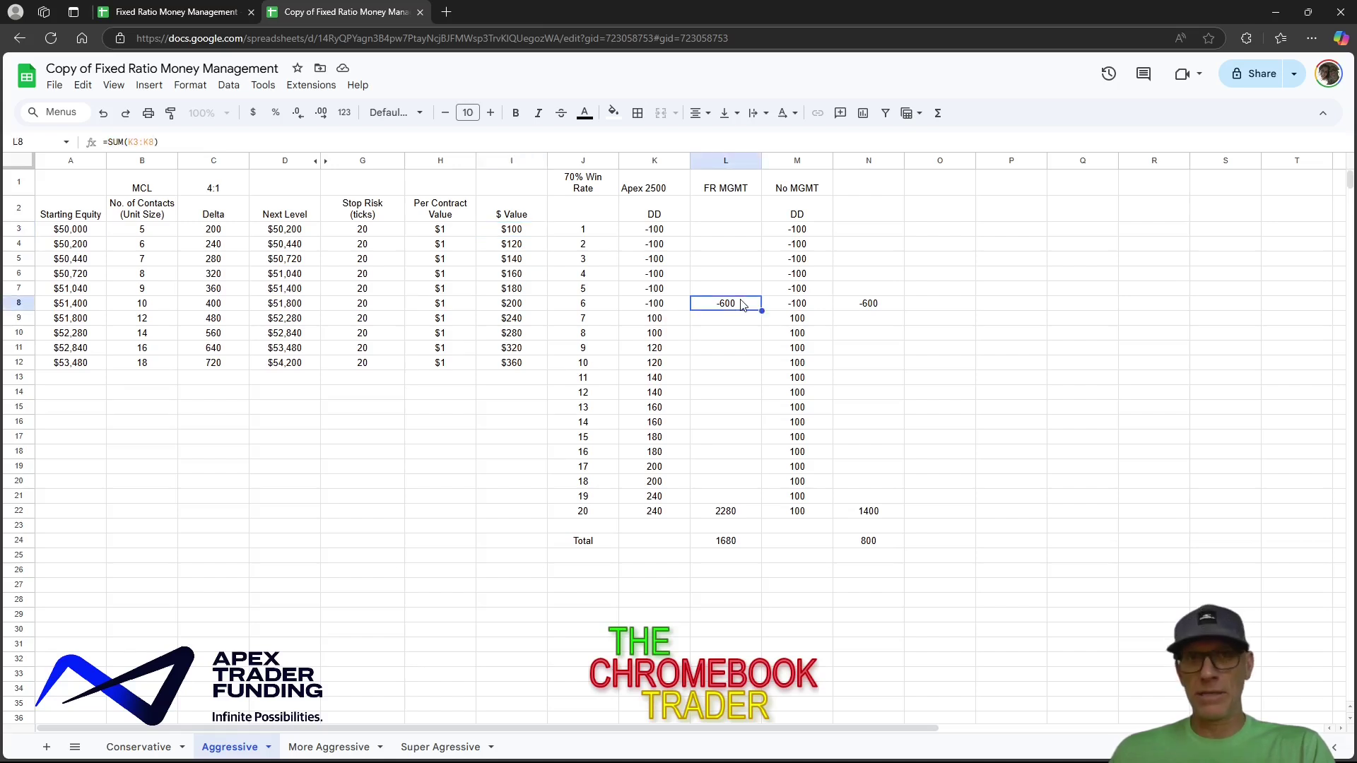
# Examine the first Aggressive winning trades, the second-level delta, the trade 11 win and the FR MGMT total formula
pyautogui.click(657, 319)
pyautogui.click(660, 335)
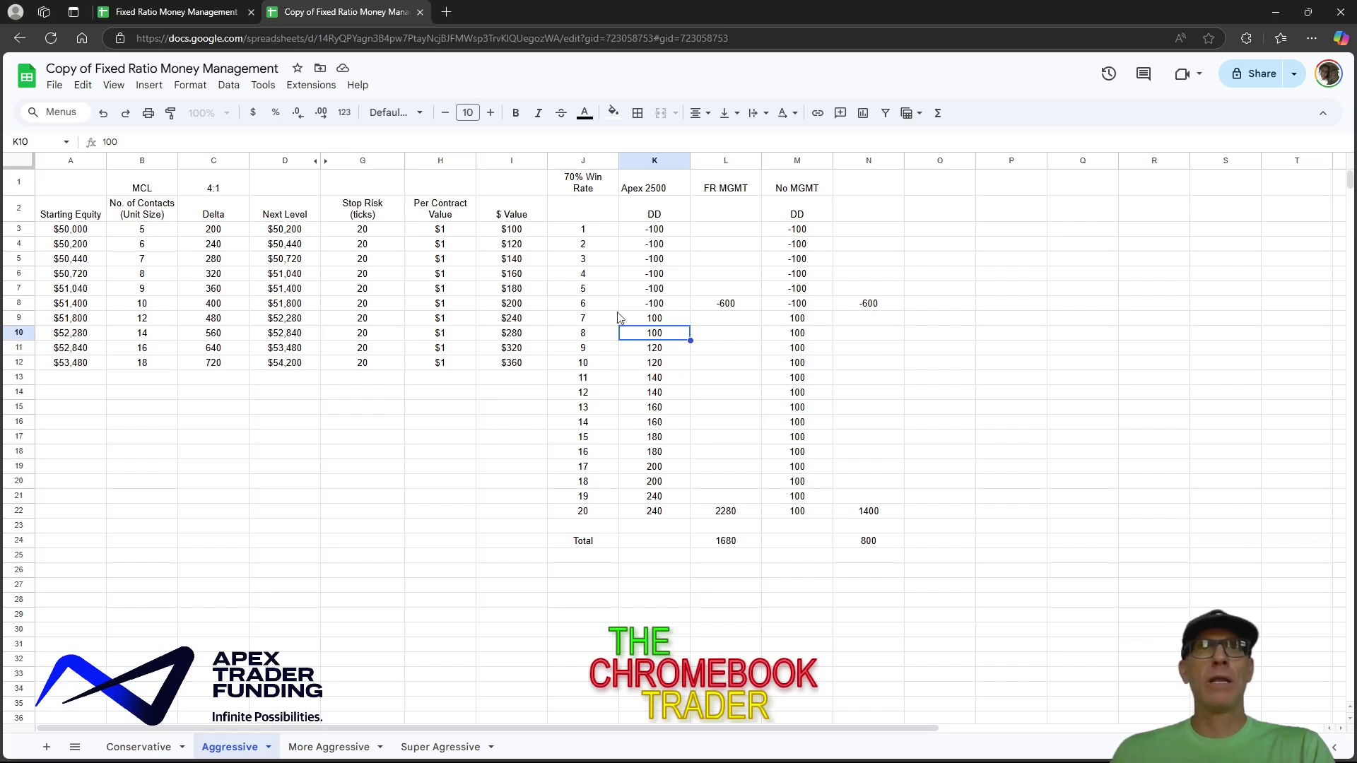
pyautogui.click(238, 247)
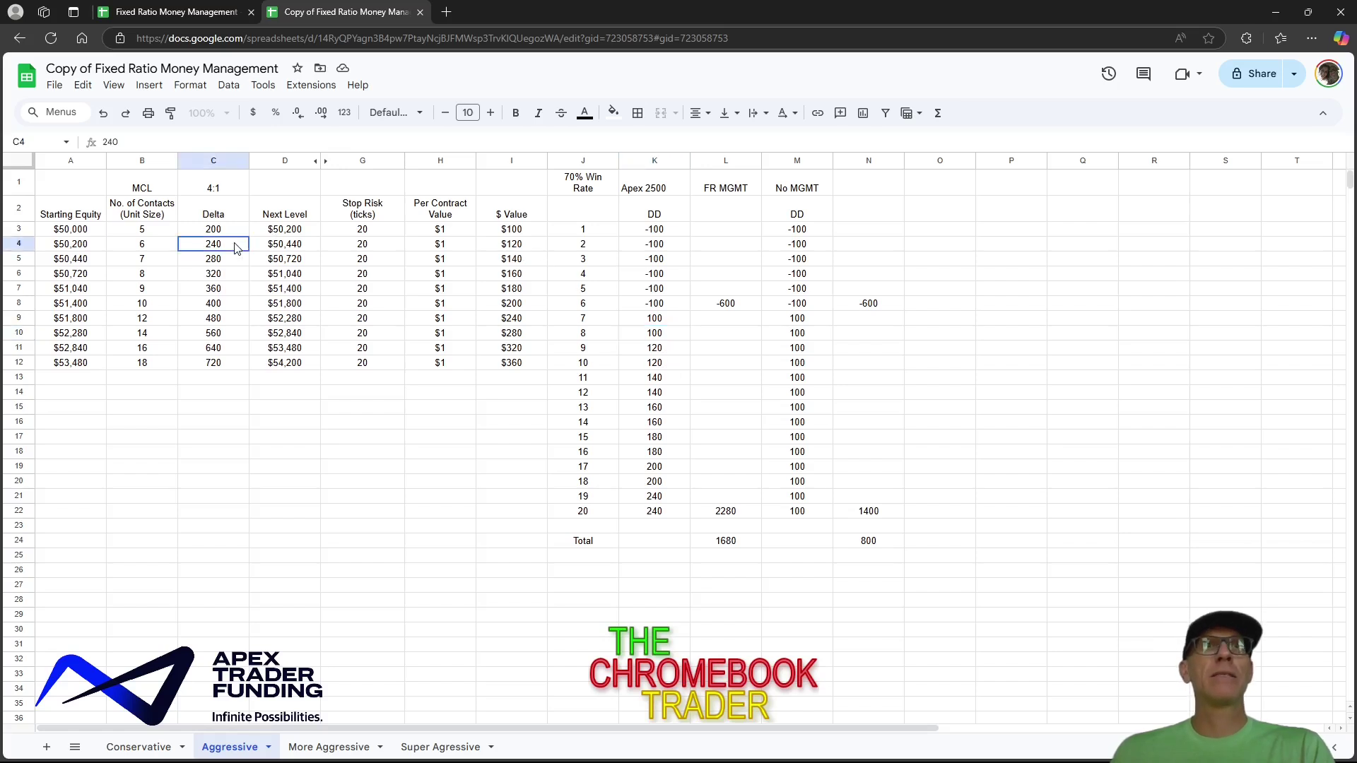
pyautogui.click(674, 375)
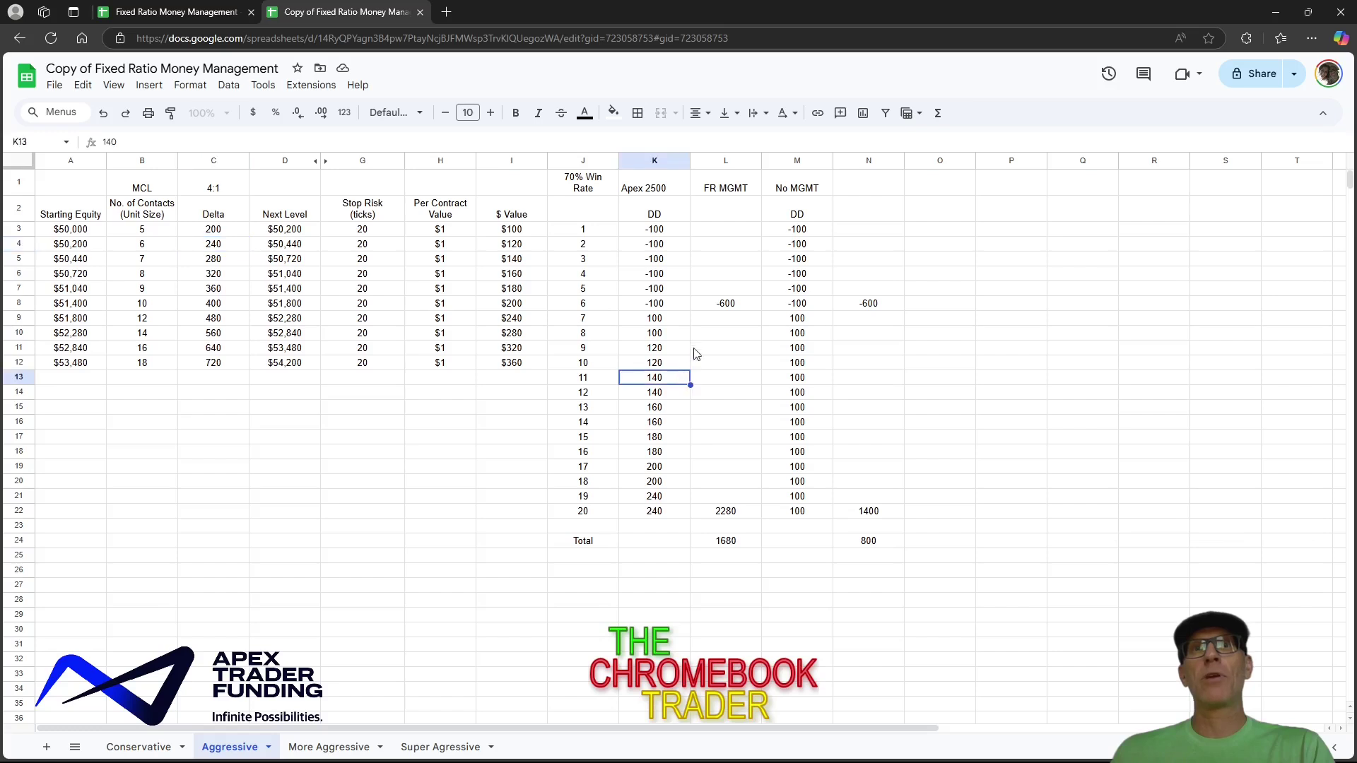
pyautogui.click(724, 544)
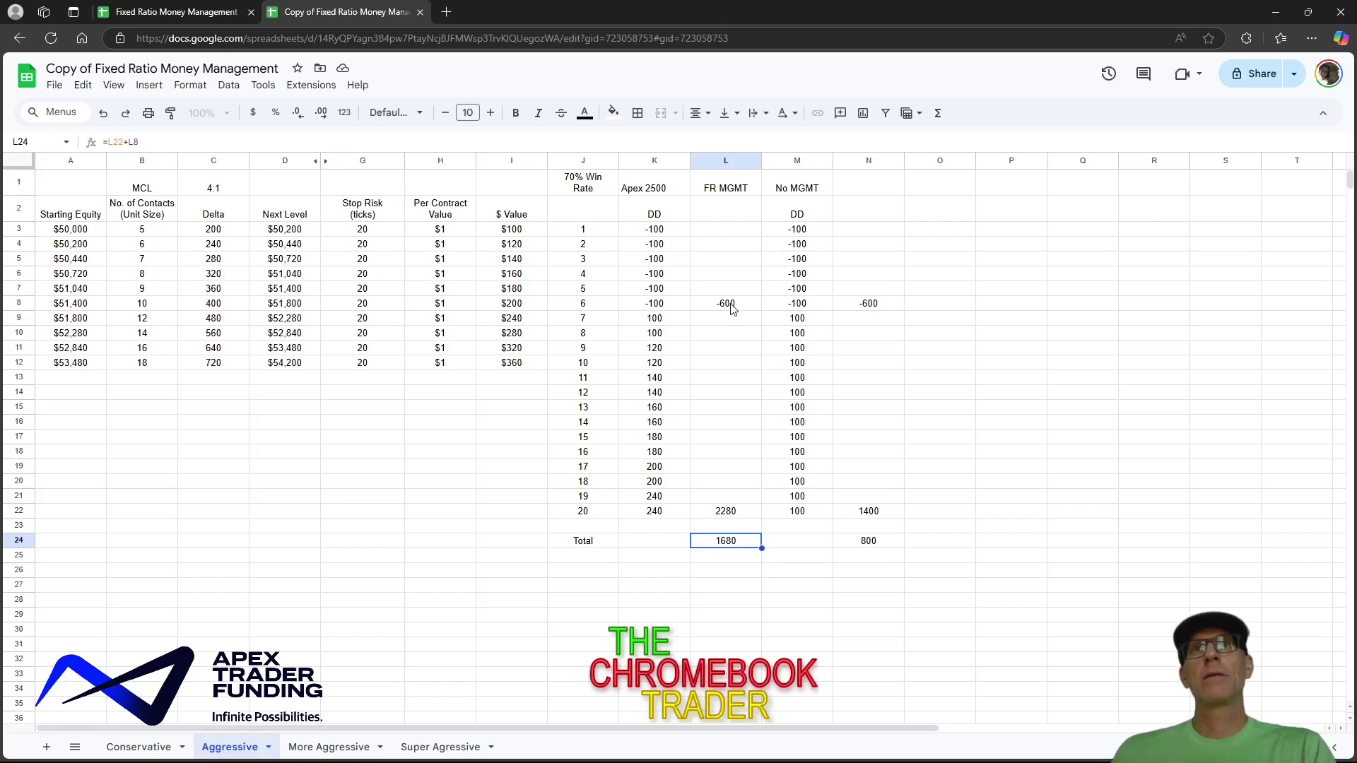
pyautogui.click(944, 469)
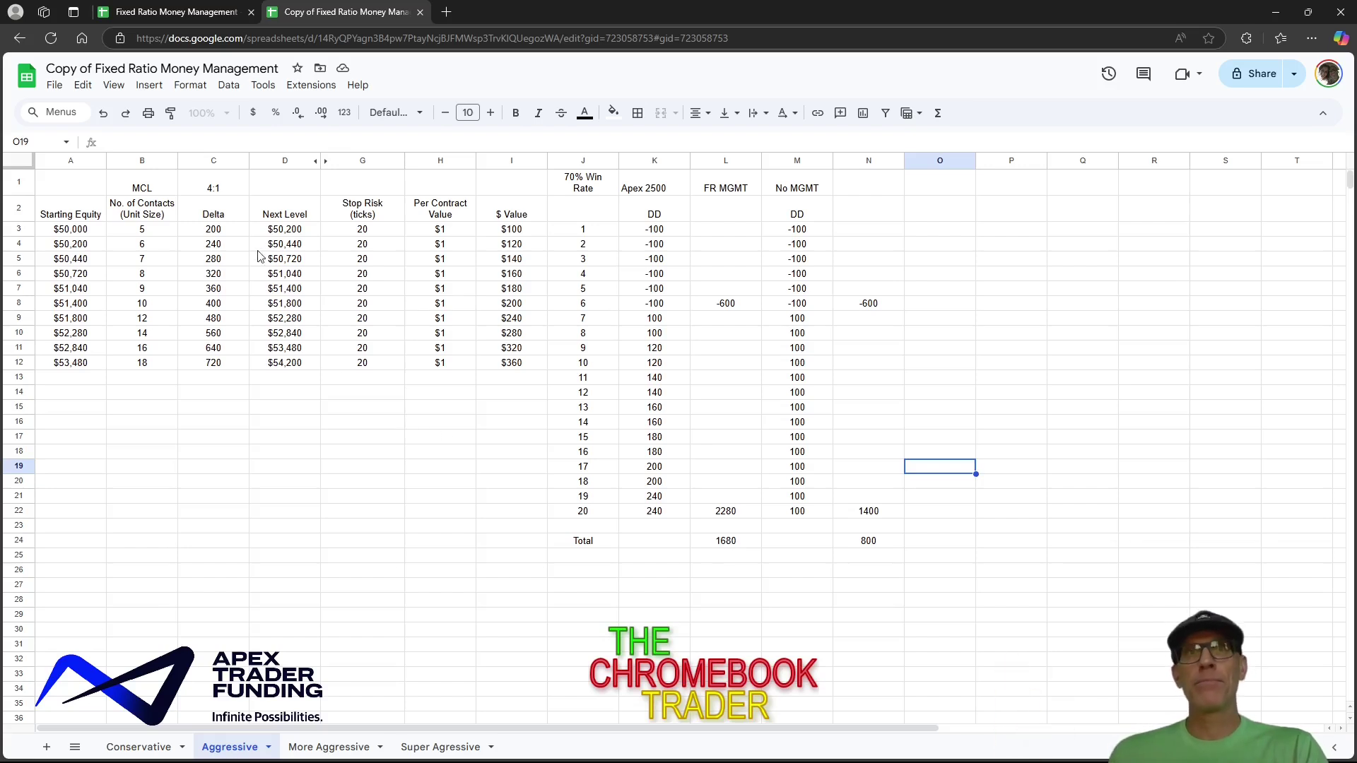
# Open the More Aggressive sheet and examine its sizing table and FR MGMT loss subtotal
pyautogui.click(319, 747)
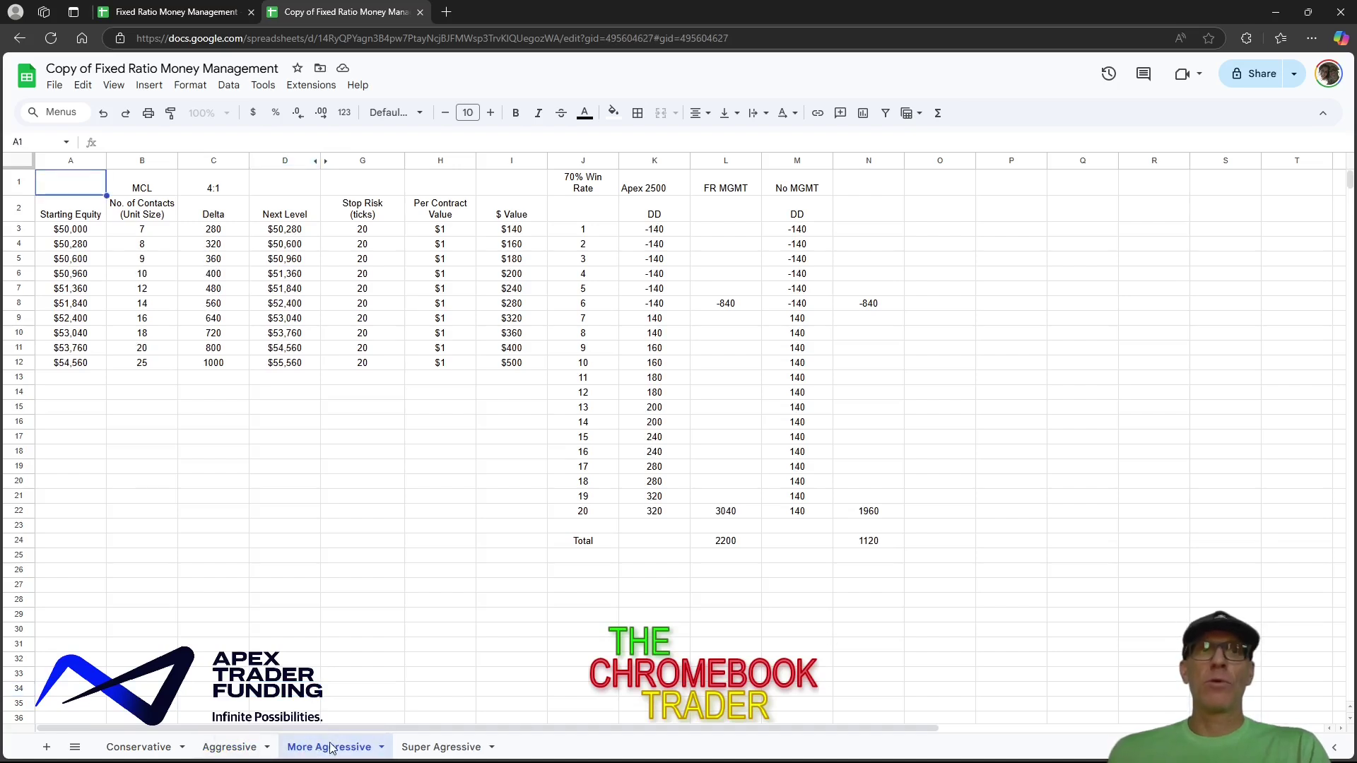
pyautogui.click(429, 530)
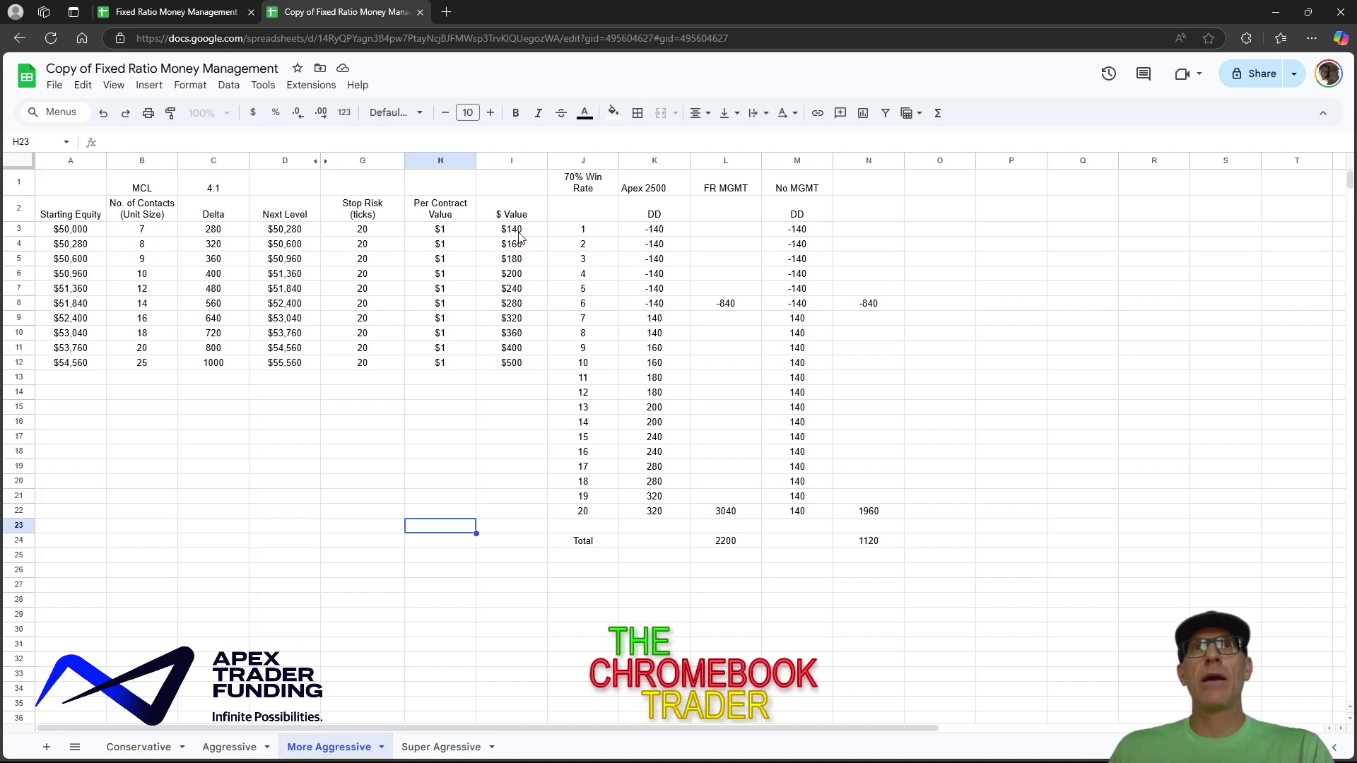
pyautogui.click(722, 303)
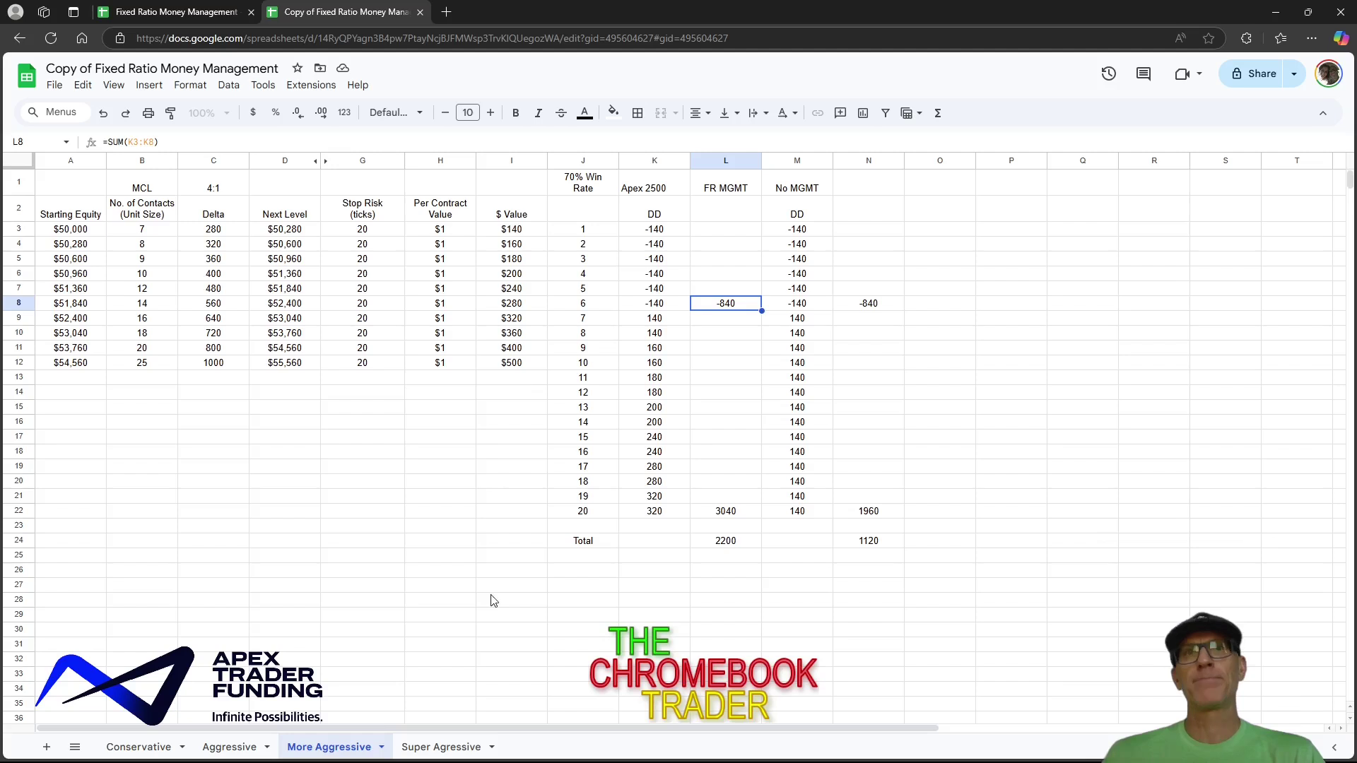
pyautogui.click(520, 600)
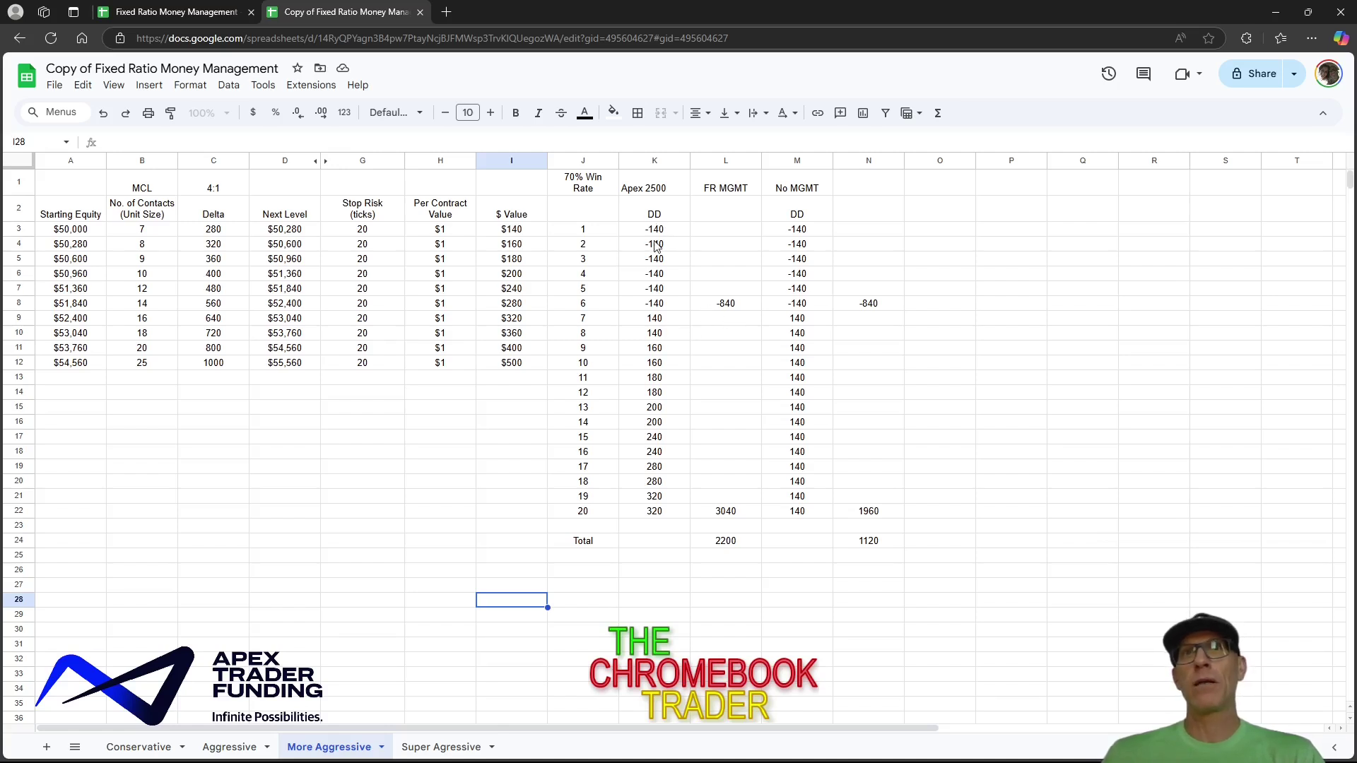
pyautogui.click(729, 305)
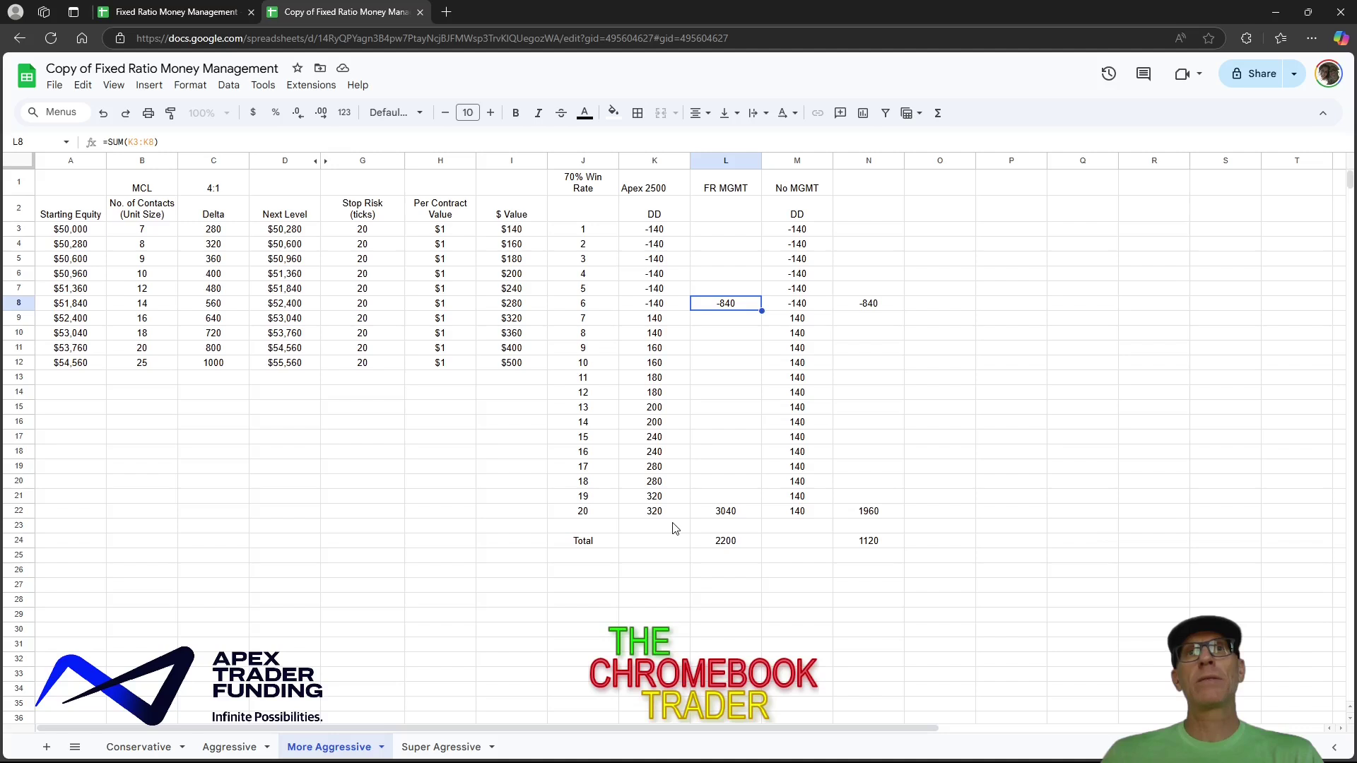
# Compare the FR MGMT total with the No MGMT total on the More Aggressive sheet
pyautogui.click(733, 542)
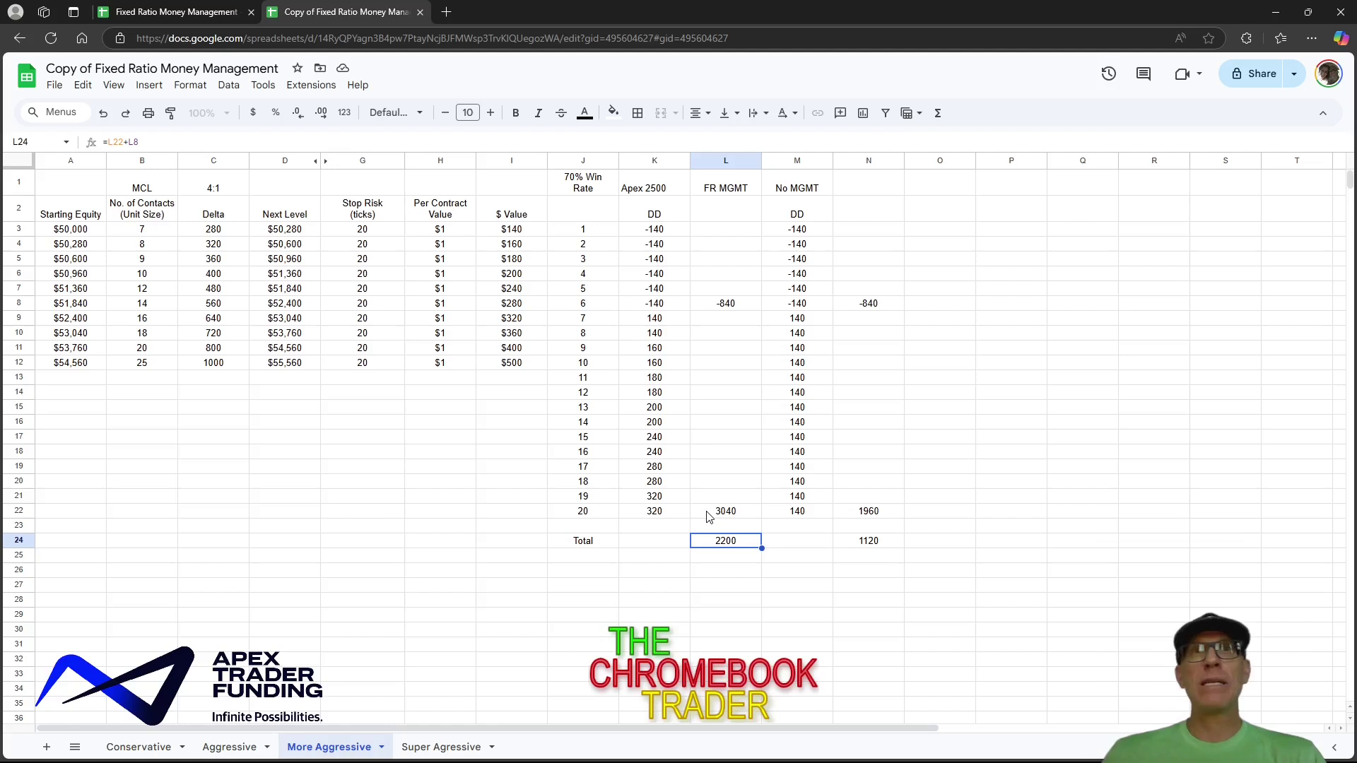
pyautogui.click(1075, 487)
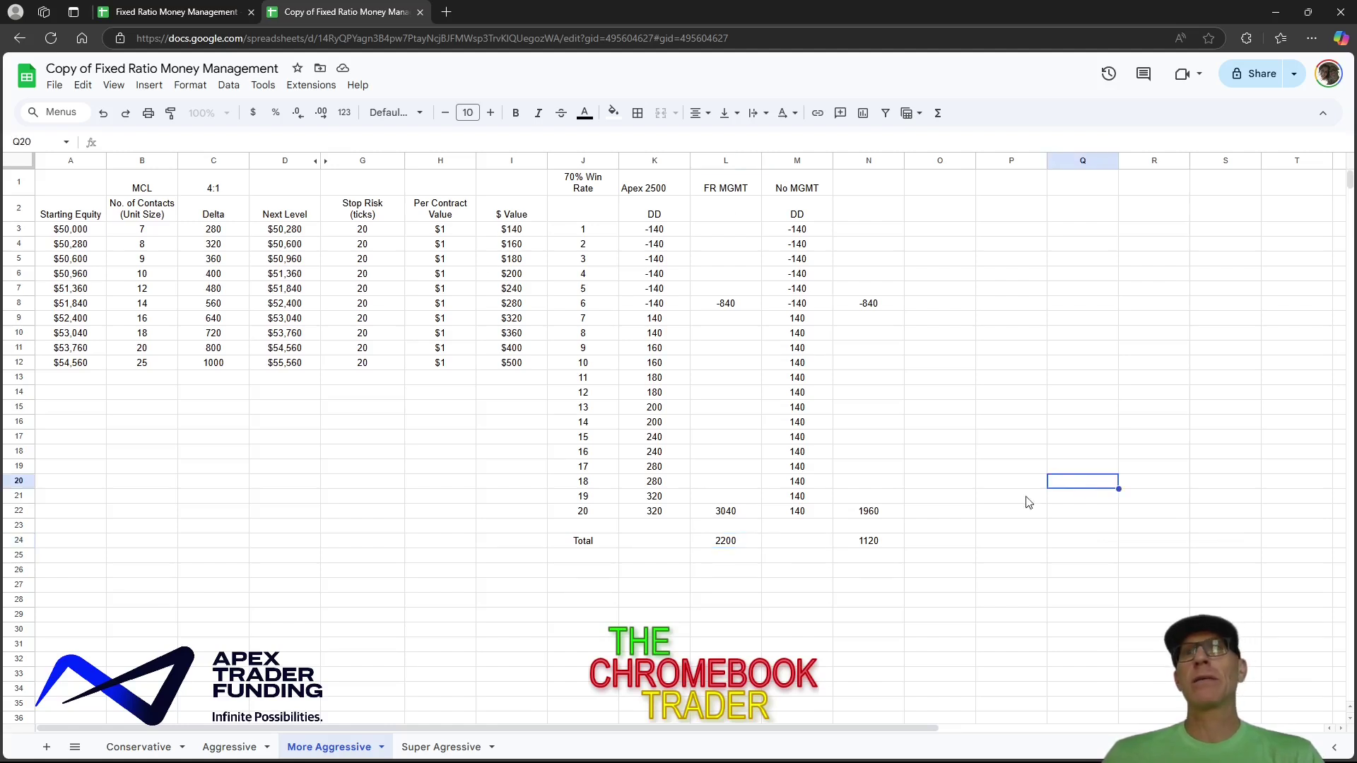
pyautogui.click(884, 546)
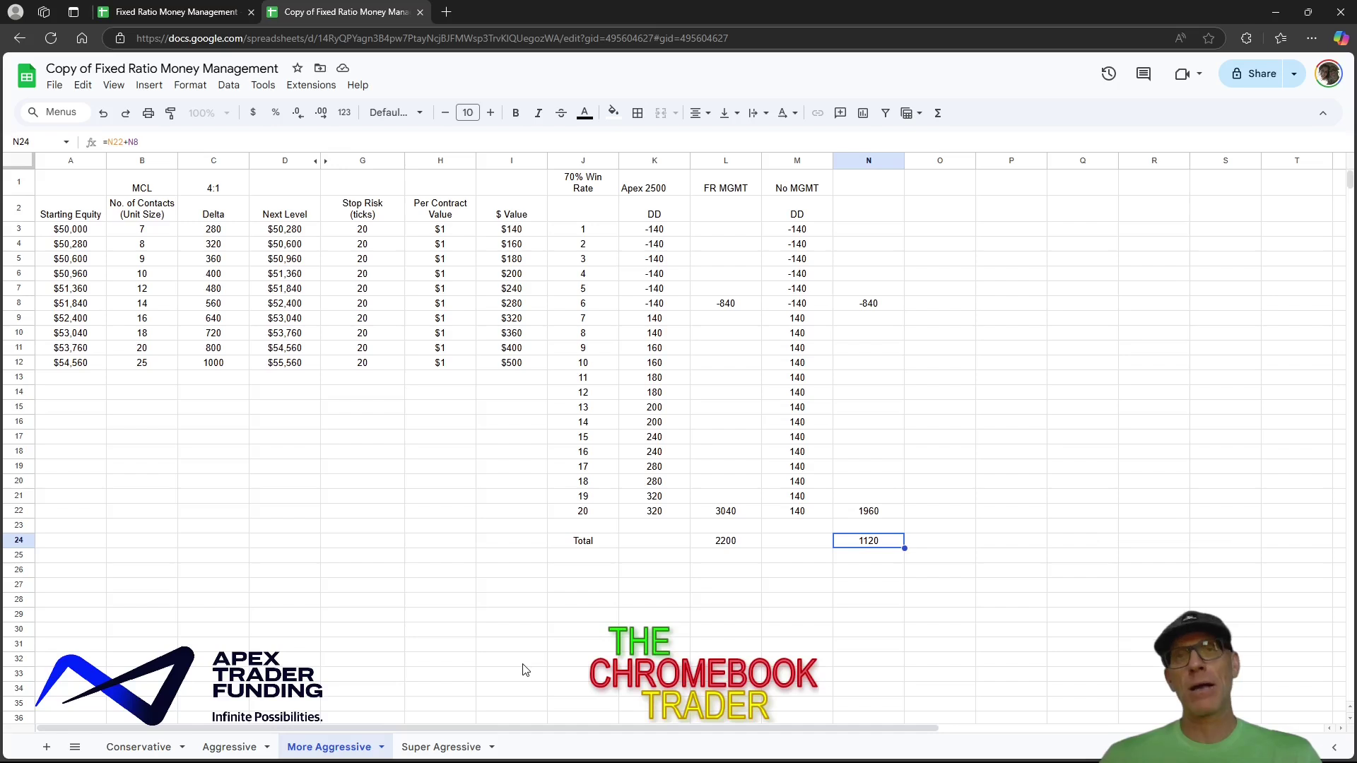
pyautogui.click(649, 649)
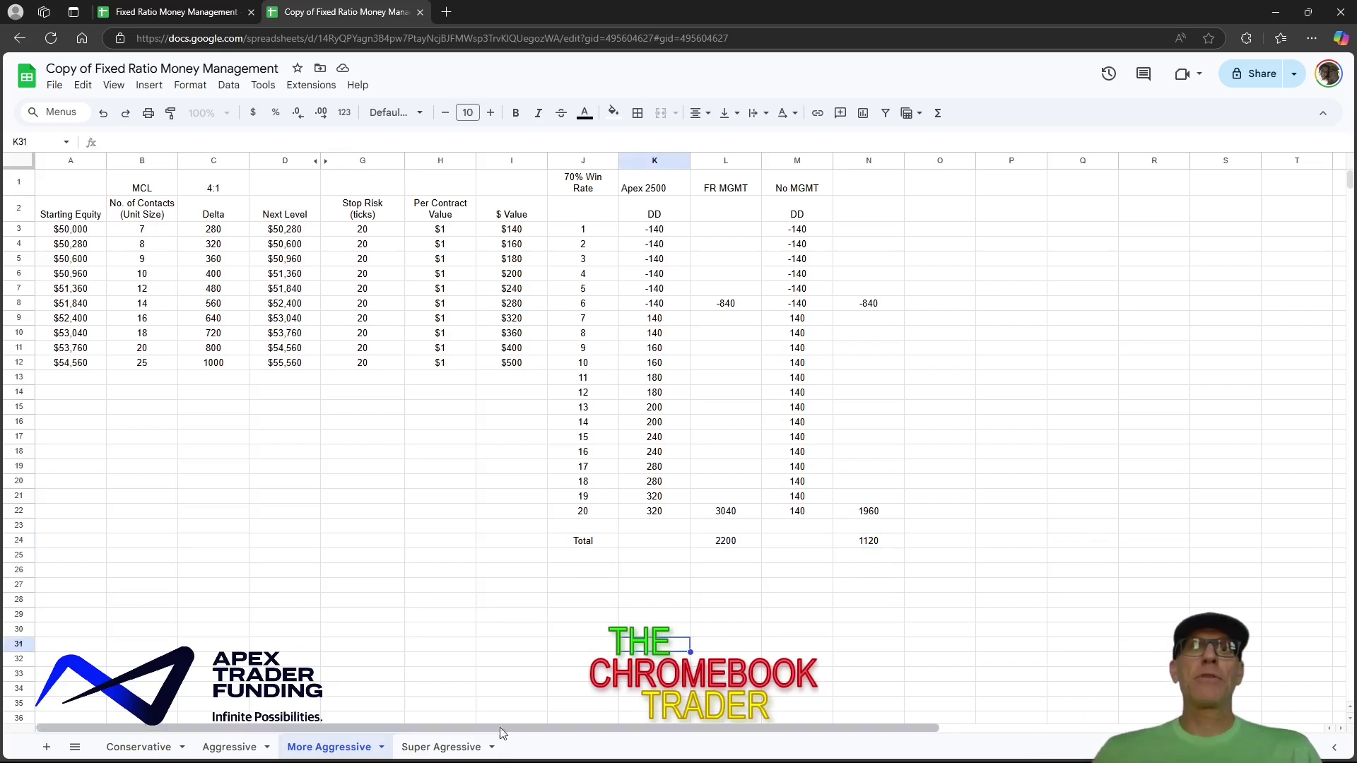
# Open the Super Agressive sheet and examine its first-level contract count and dollar value, the six losing trades and their FR MGMT subtotal
pyautogui.click(445, 751)
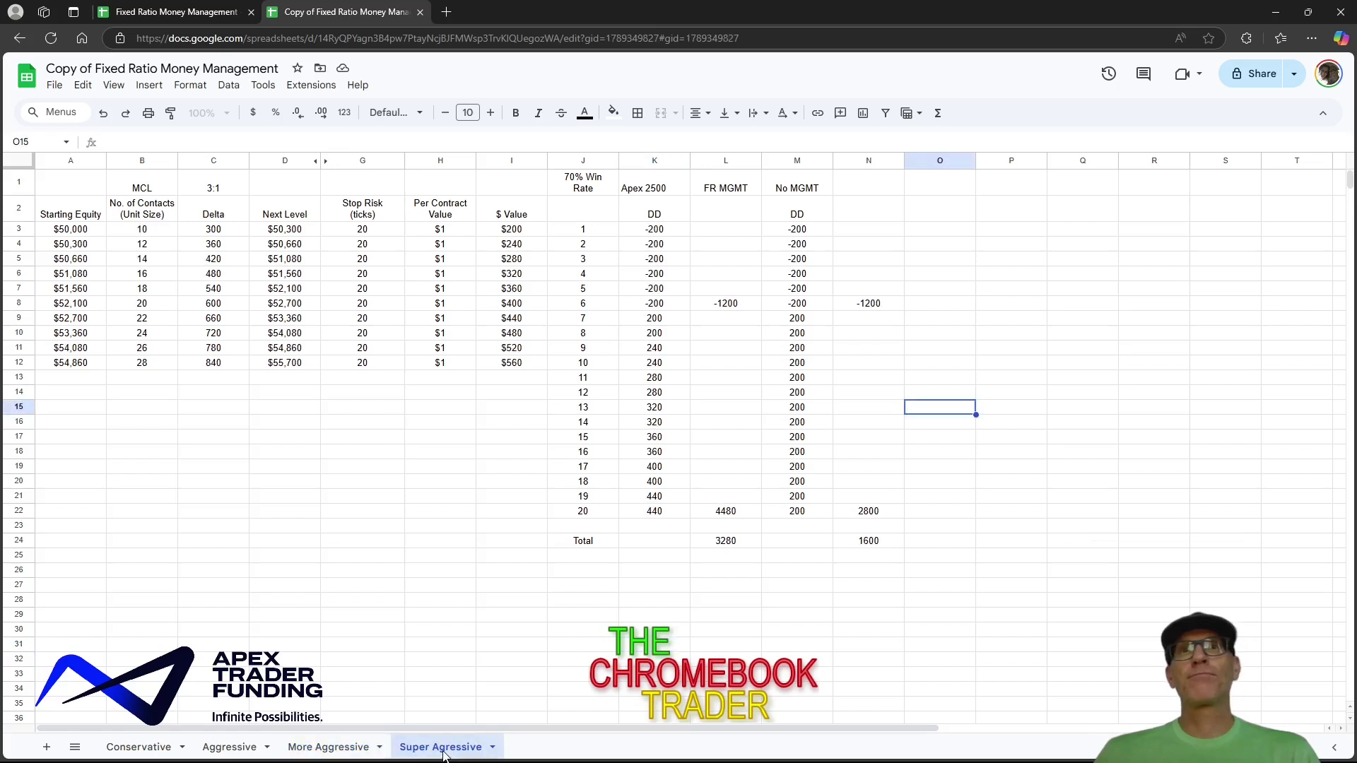
pyautogui.click(669, 677)
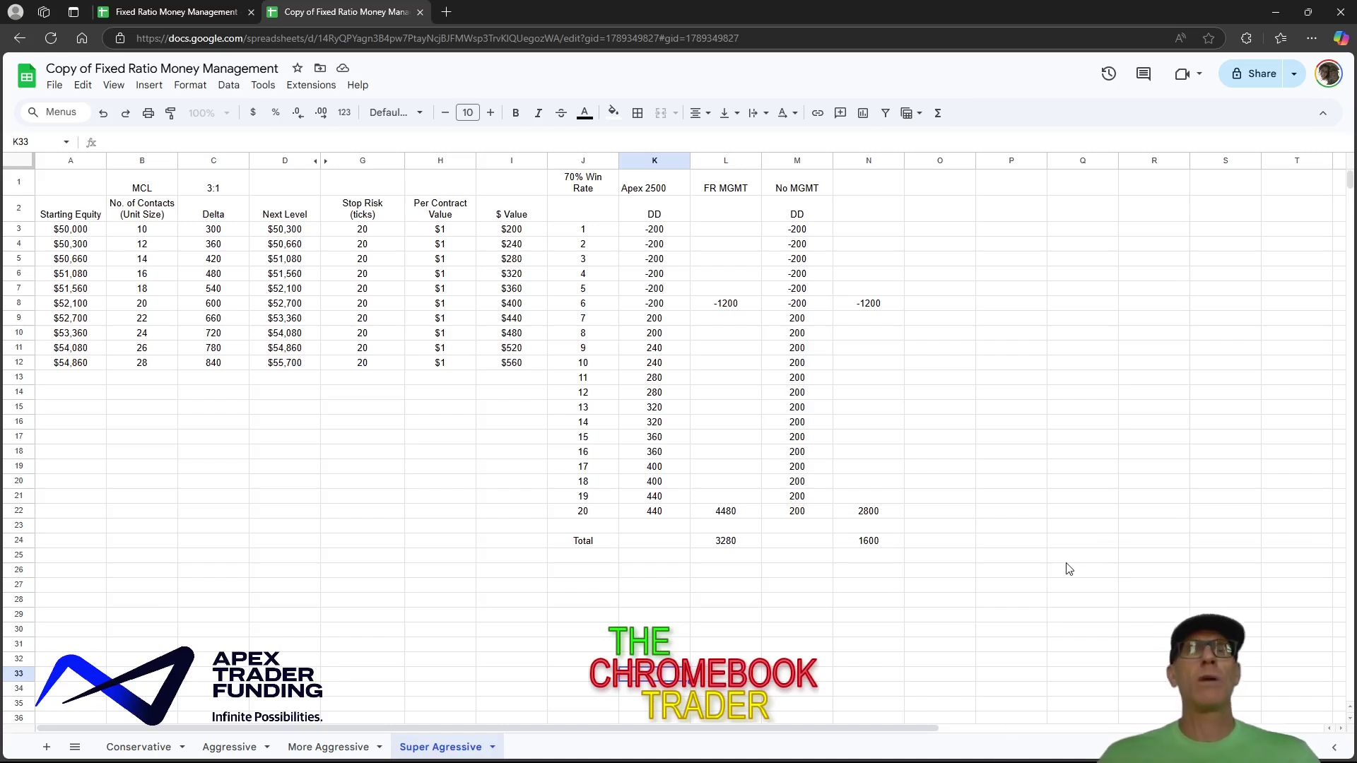
pyautogui.click(735, 630)
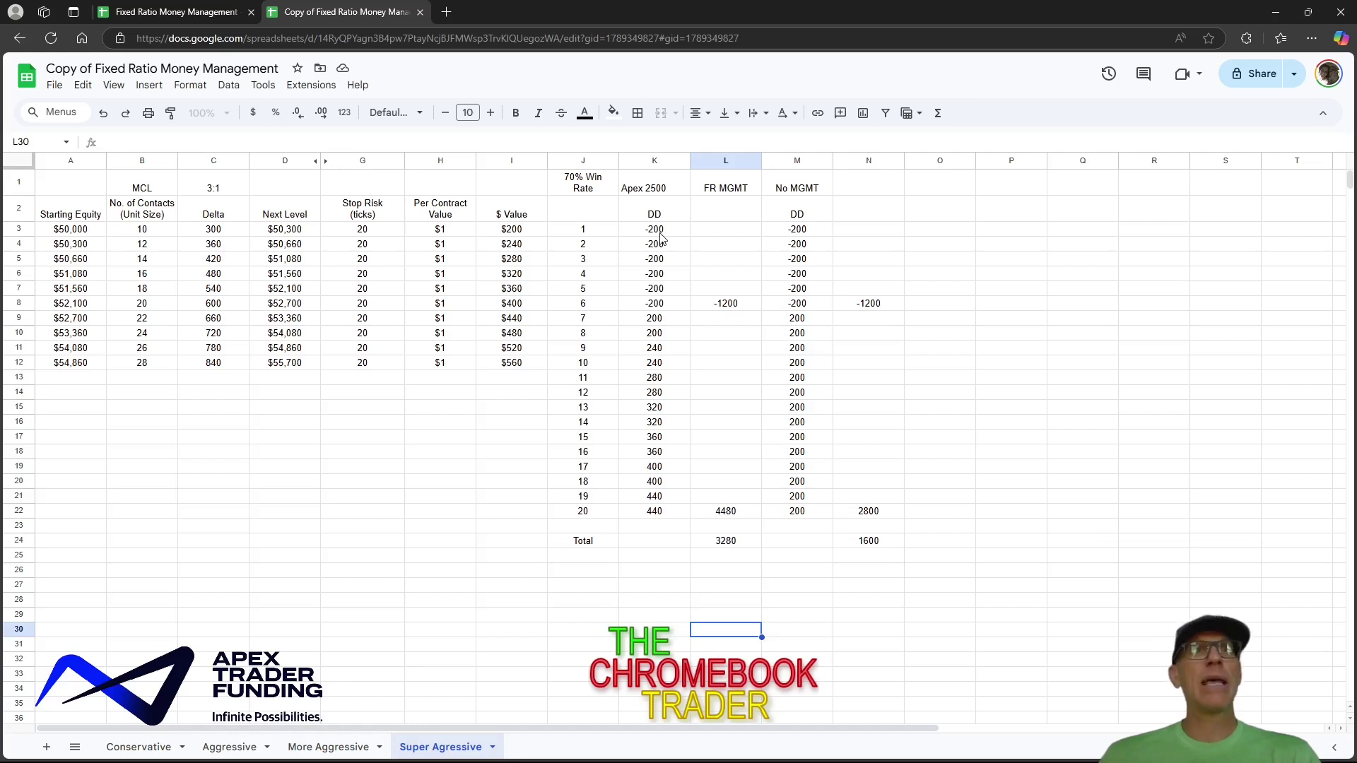
pyautogui.click(145, 234)
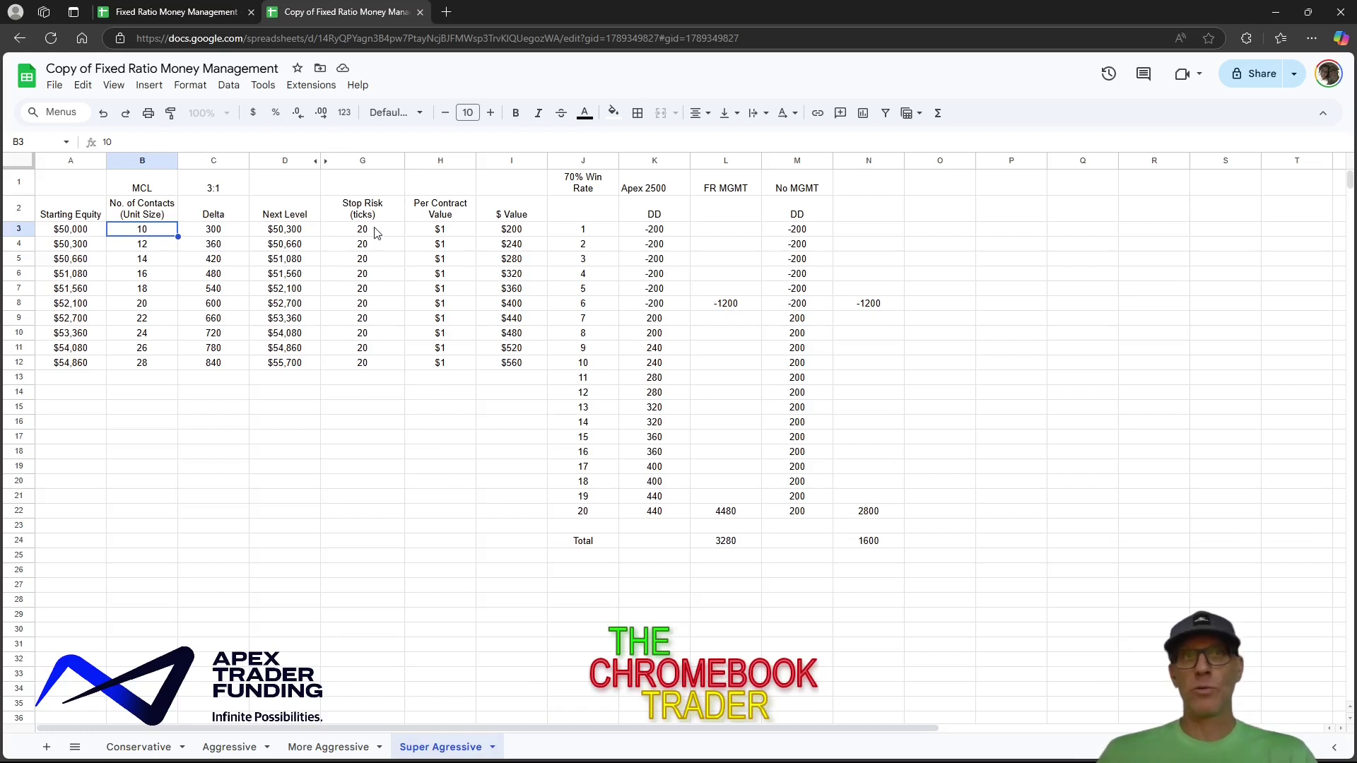
pyautogui.click(523, 235)
pyautogui.moveTo(654, 236); pyautogui.dragTo(653, 304)
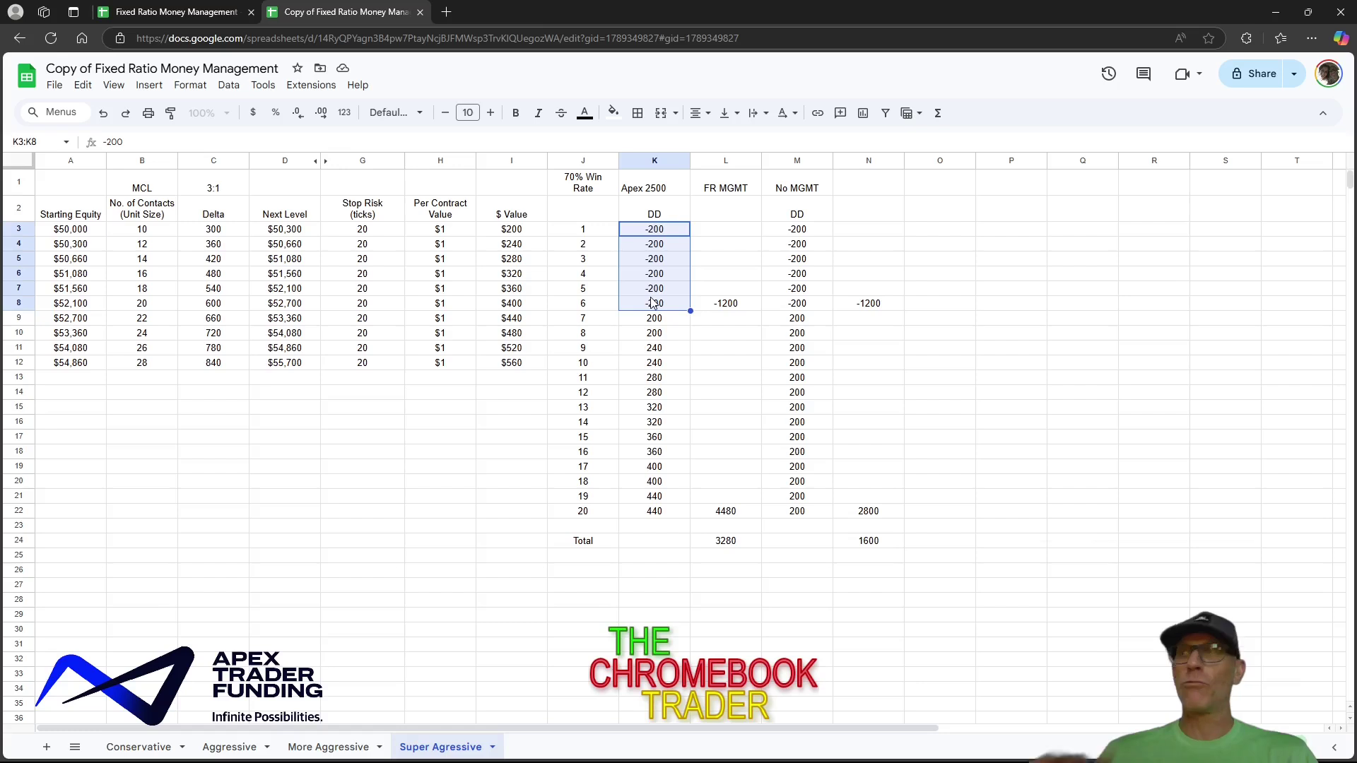
pyautogui.click(728, 309)
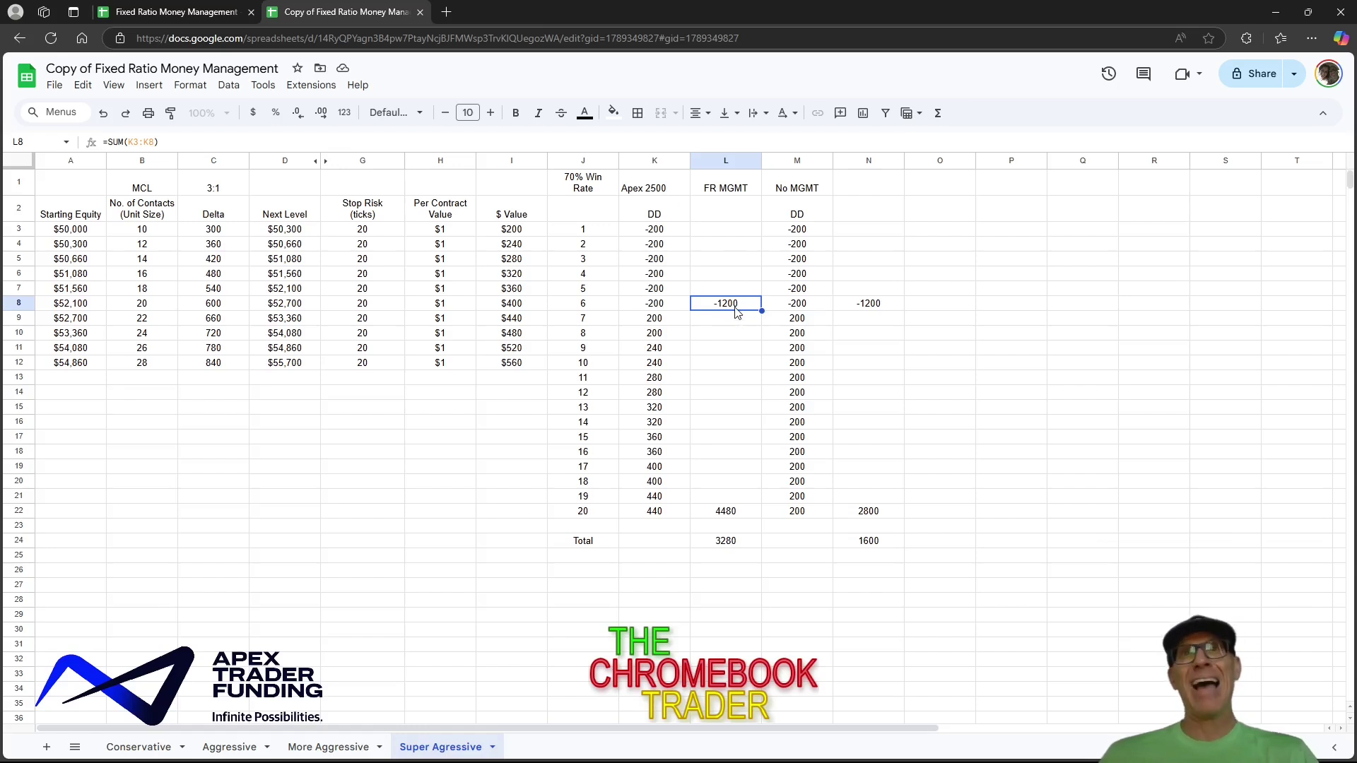
# Review the Super Agressive fixed ratio winning trades, their FR MGMT subtotal and the FR MGMT total formula
pyautogui.click(658, 324)
pyautogui.moveTo(659, 324); pyautogui.dragTo(649, 519)
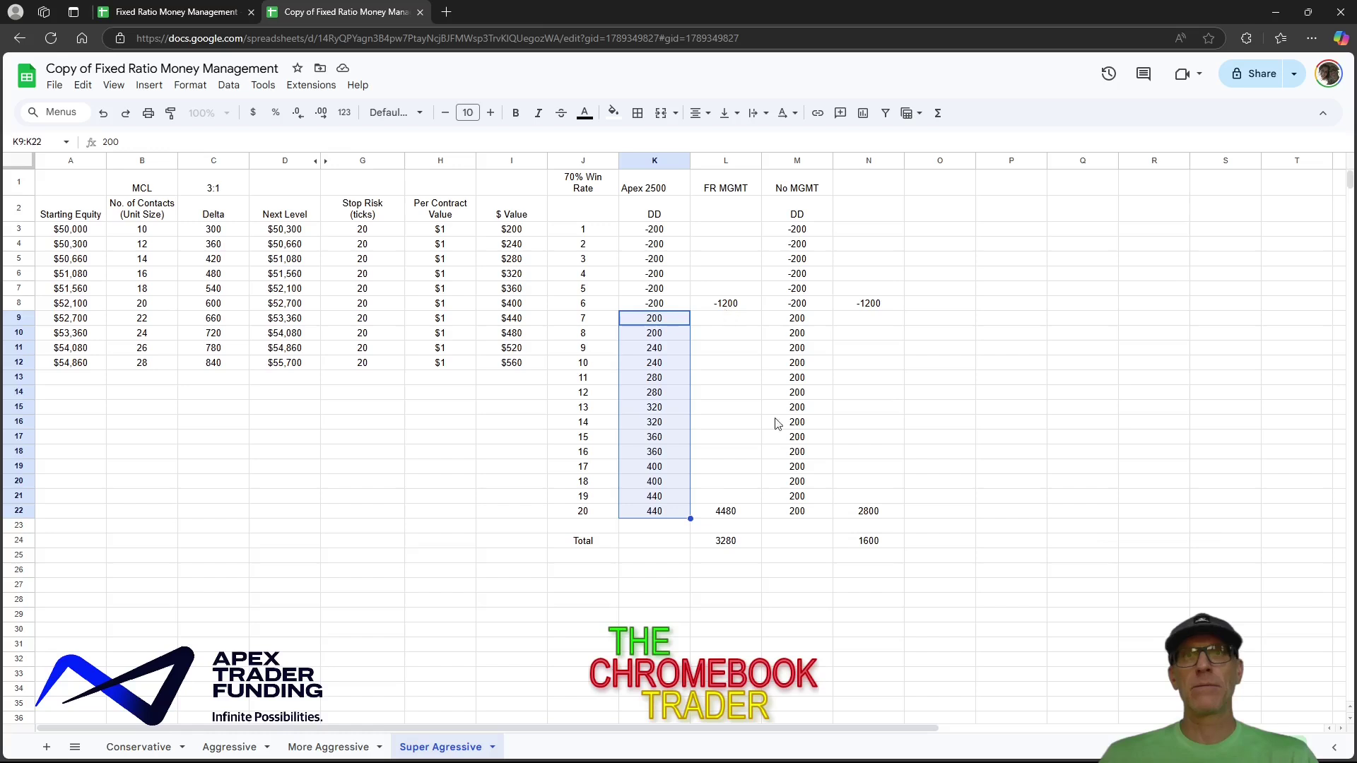
pyautogui.click(729, 541)
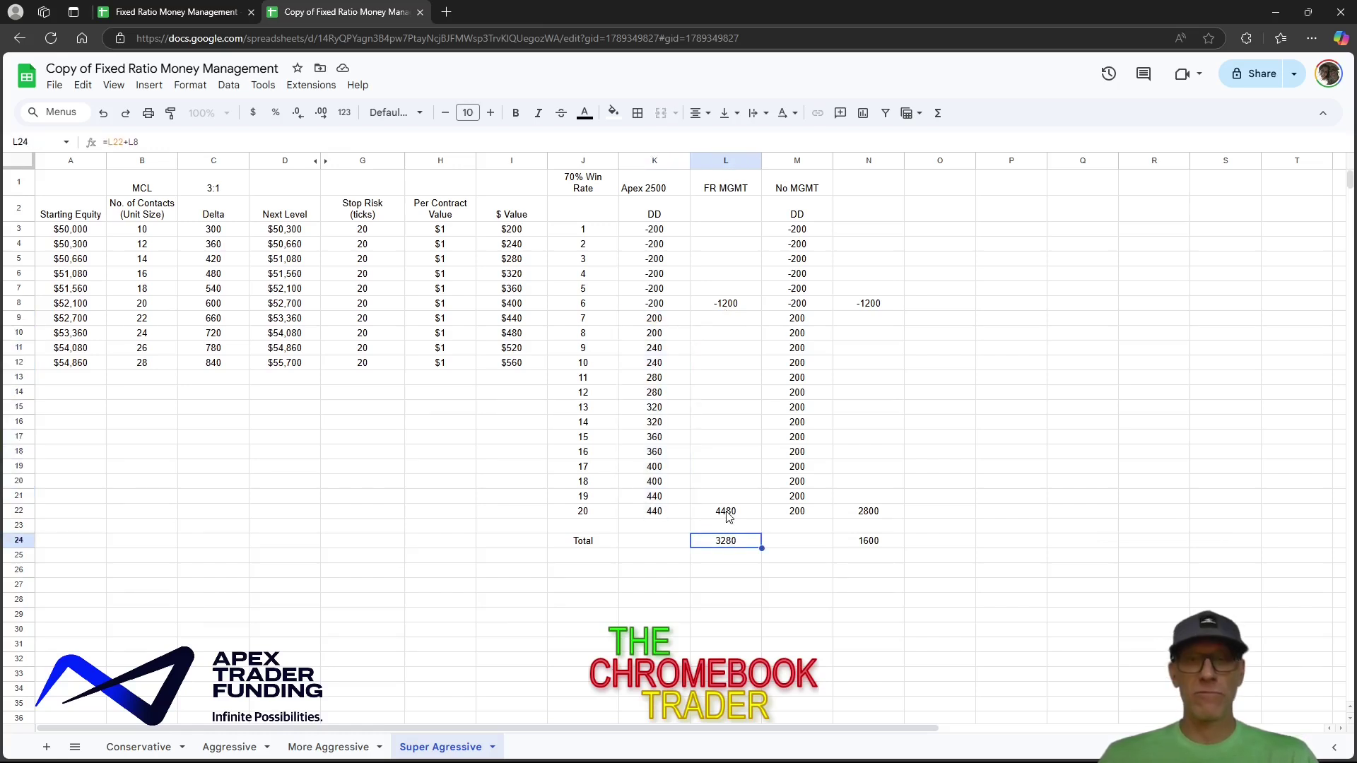
pyautogui.click(729, 514)
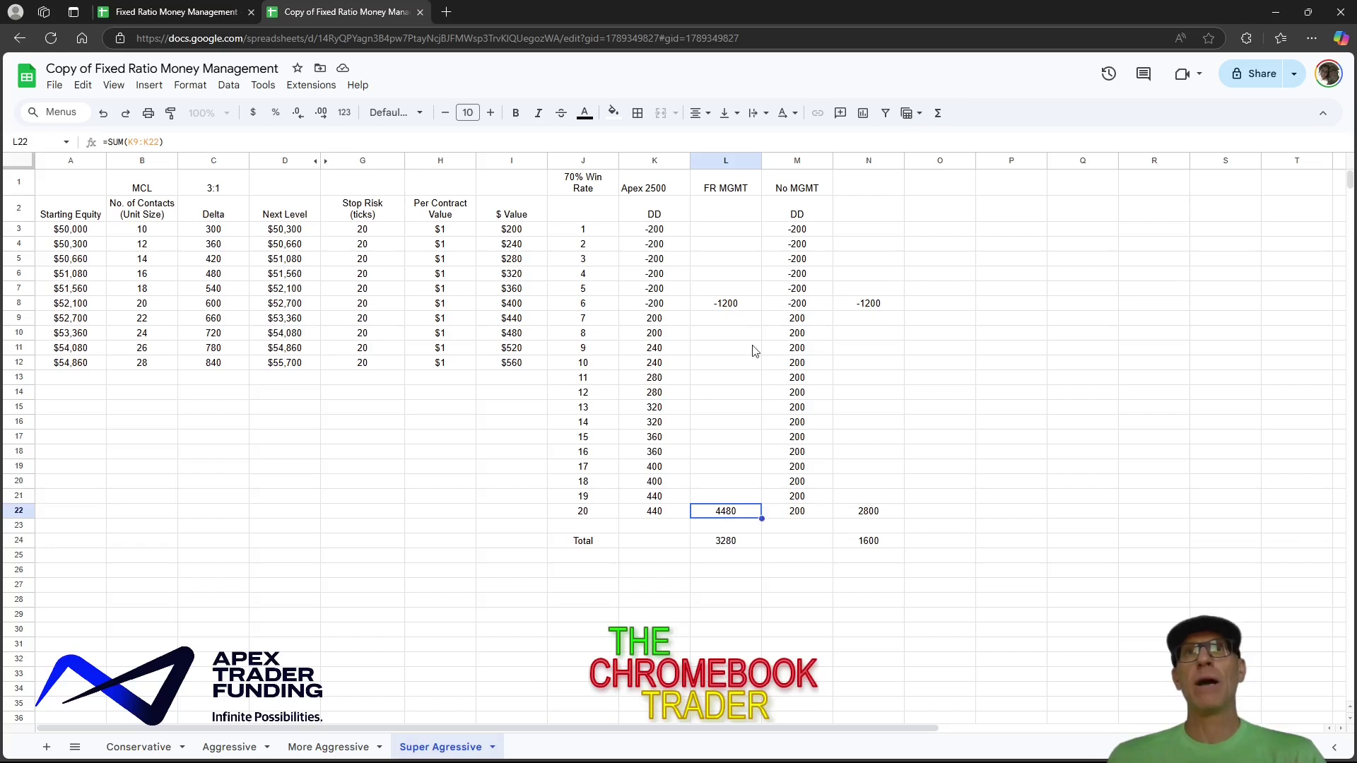
pyautogui.click(731, 552)
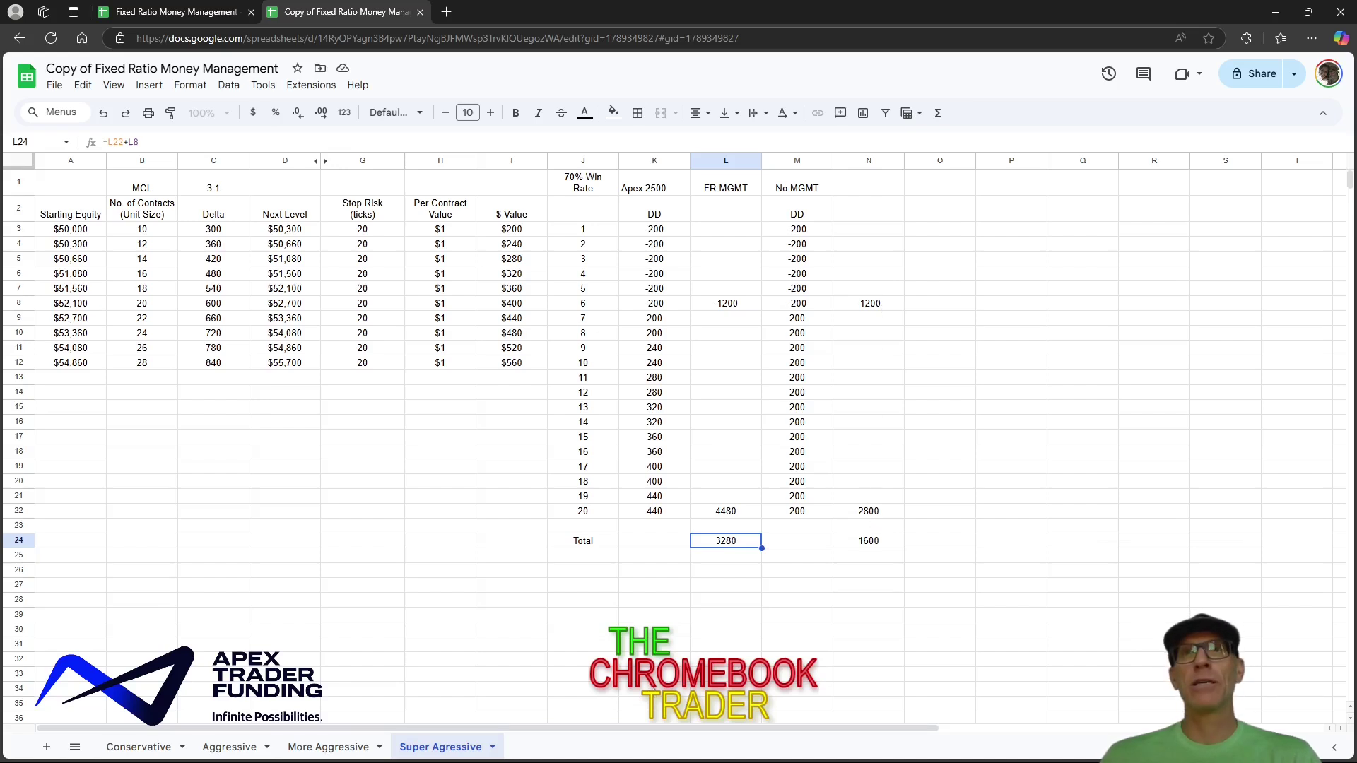
# Check the Super Agressive No MGMT win subtotal and compare the No MGMT total with the FR MGMT total
pyautogui.click(888, 541)
pyautogui.click(868, 614)
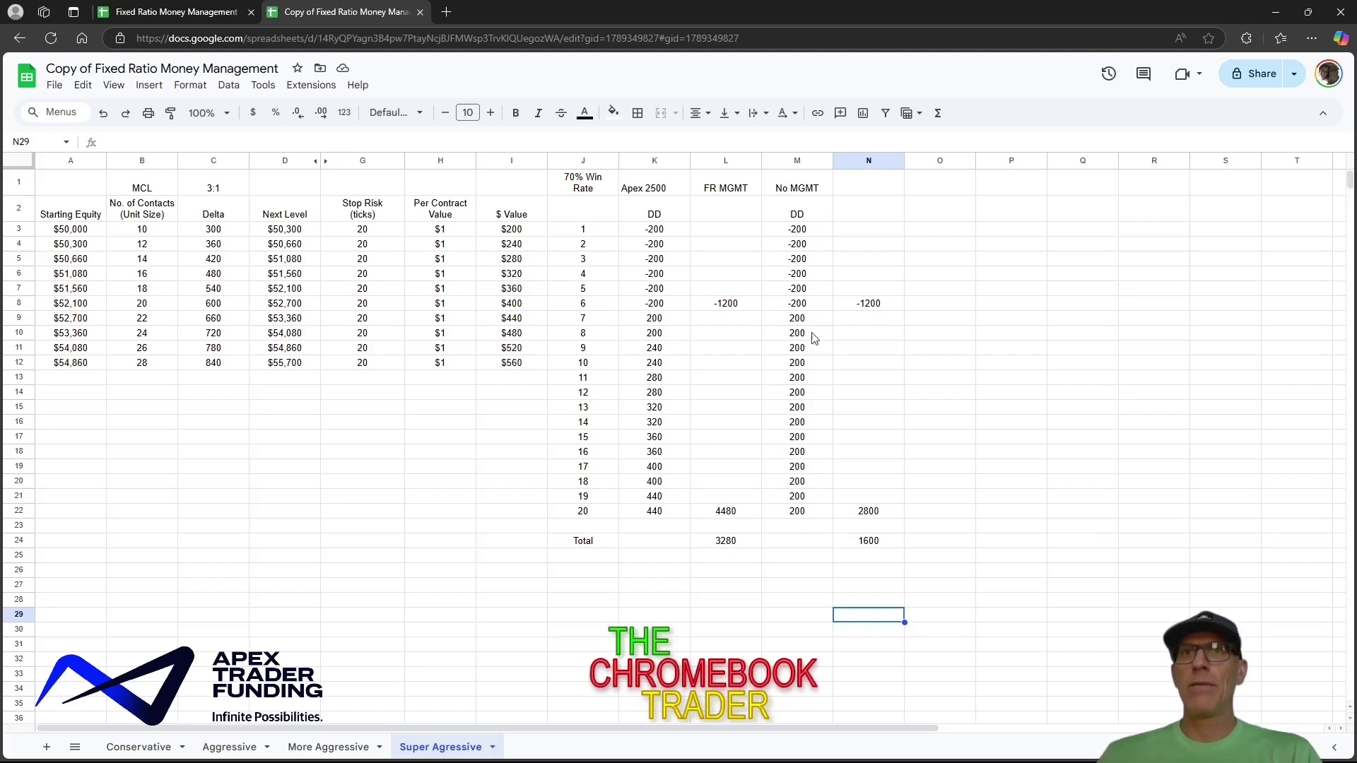
pyautogui.click(880, 514)
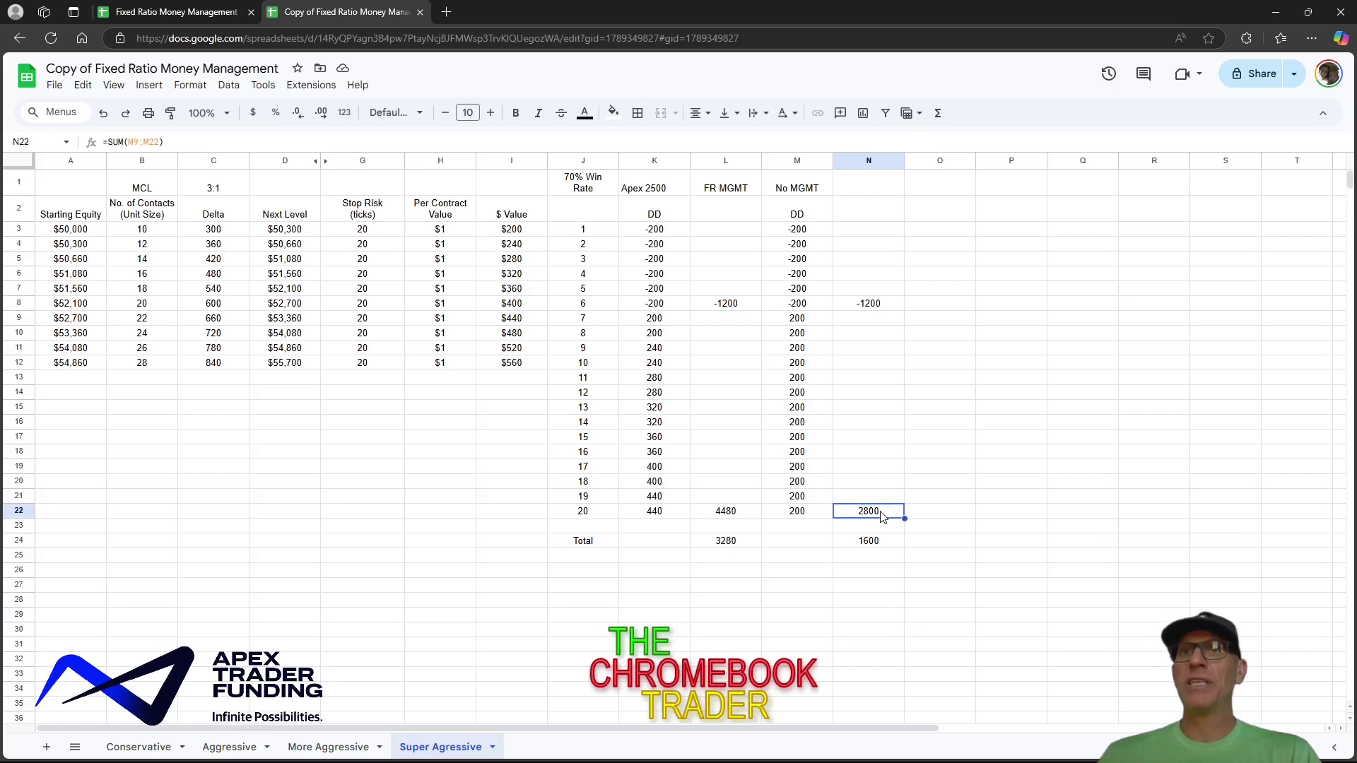
pyautogui.click(879, 551)
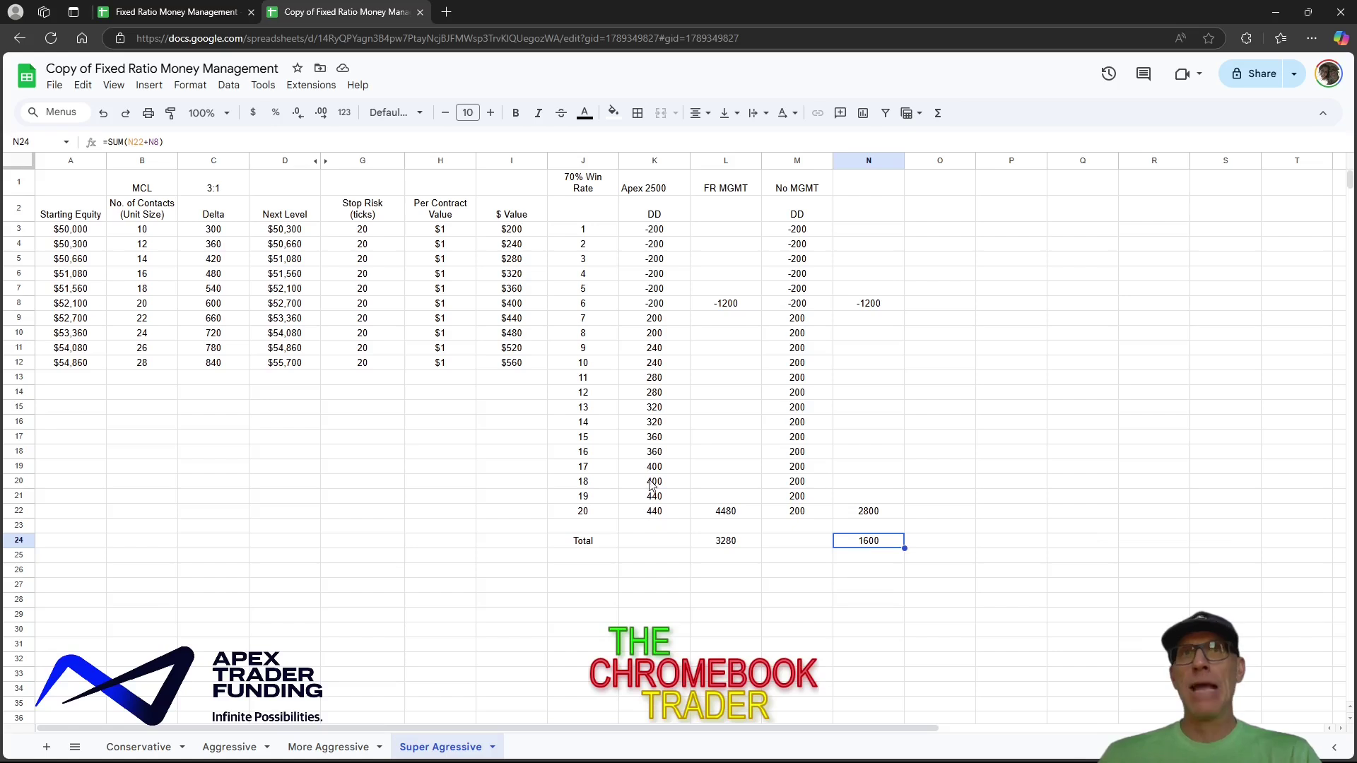
pyautogui.click(732, 546)
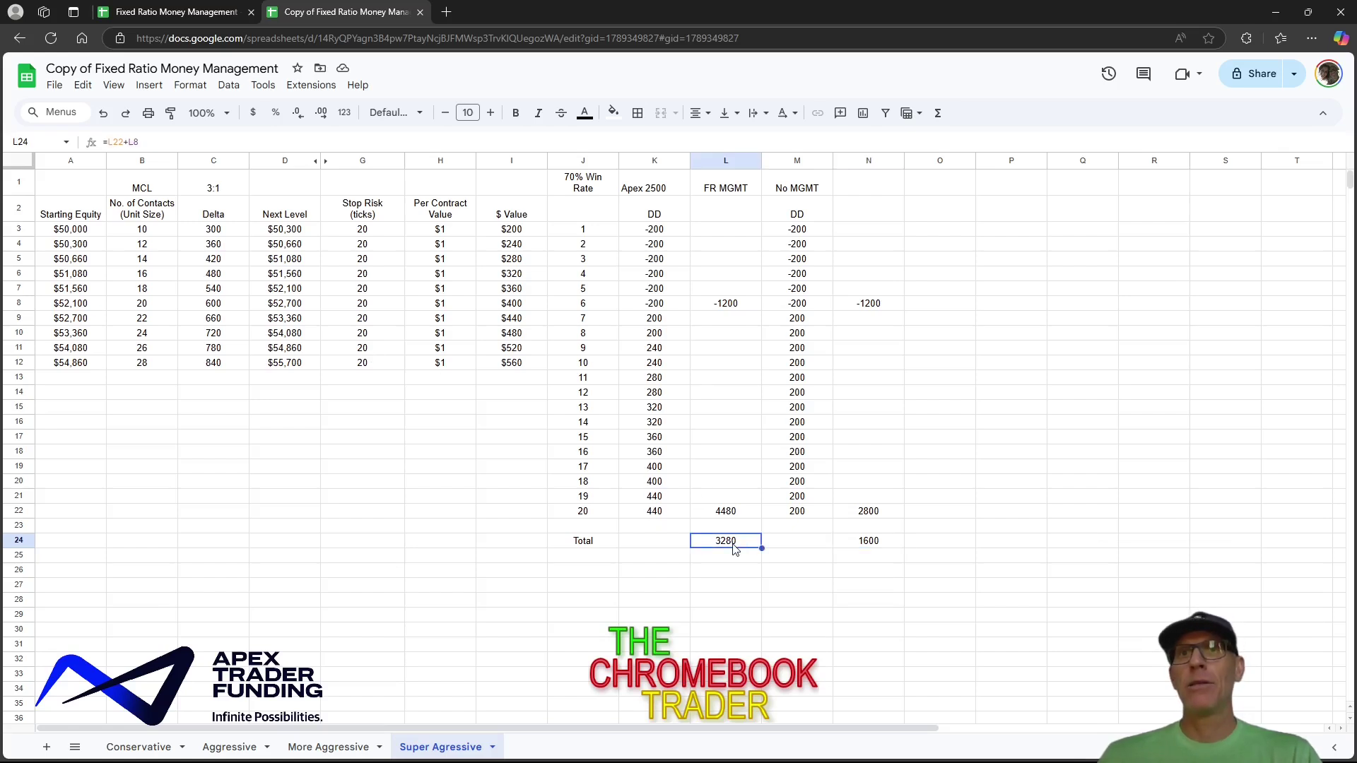
pyautogui.click(883, 550)
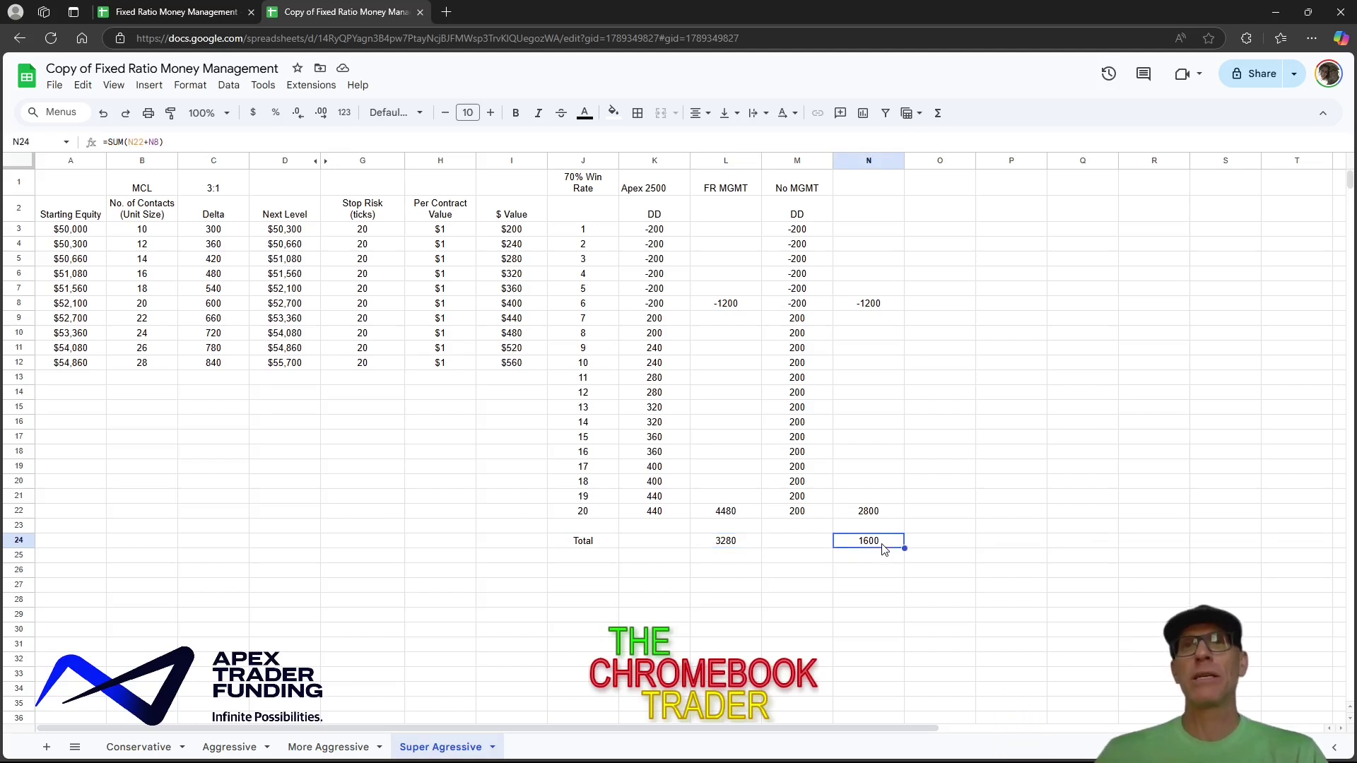
# Check the Apex 2500 drawdown heading above the Super Agressive fixed ratio trade results
pyautogui.click(784, 633)
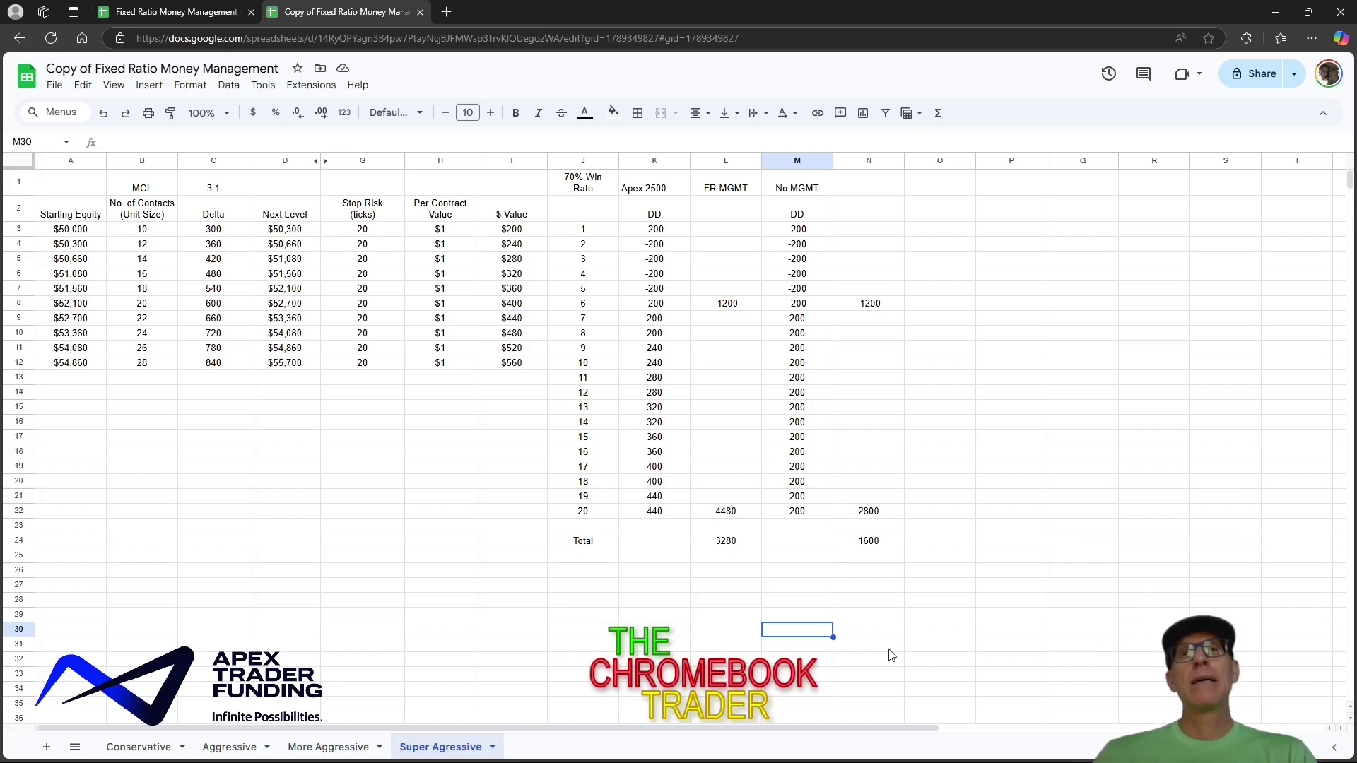
pyautogui.click(925, 573)
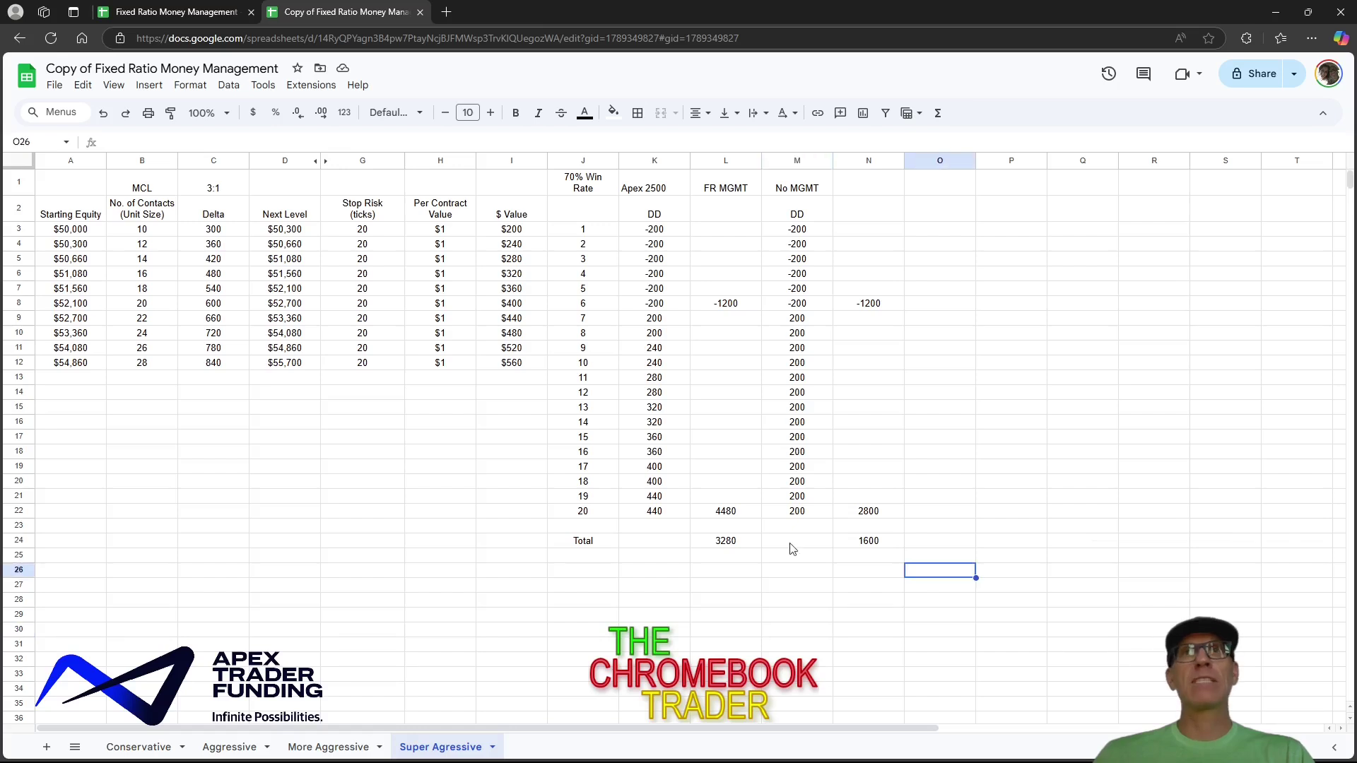
pyautogui.click(675, 196)
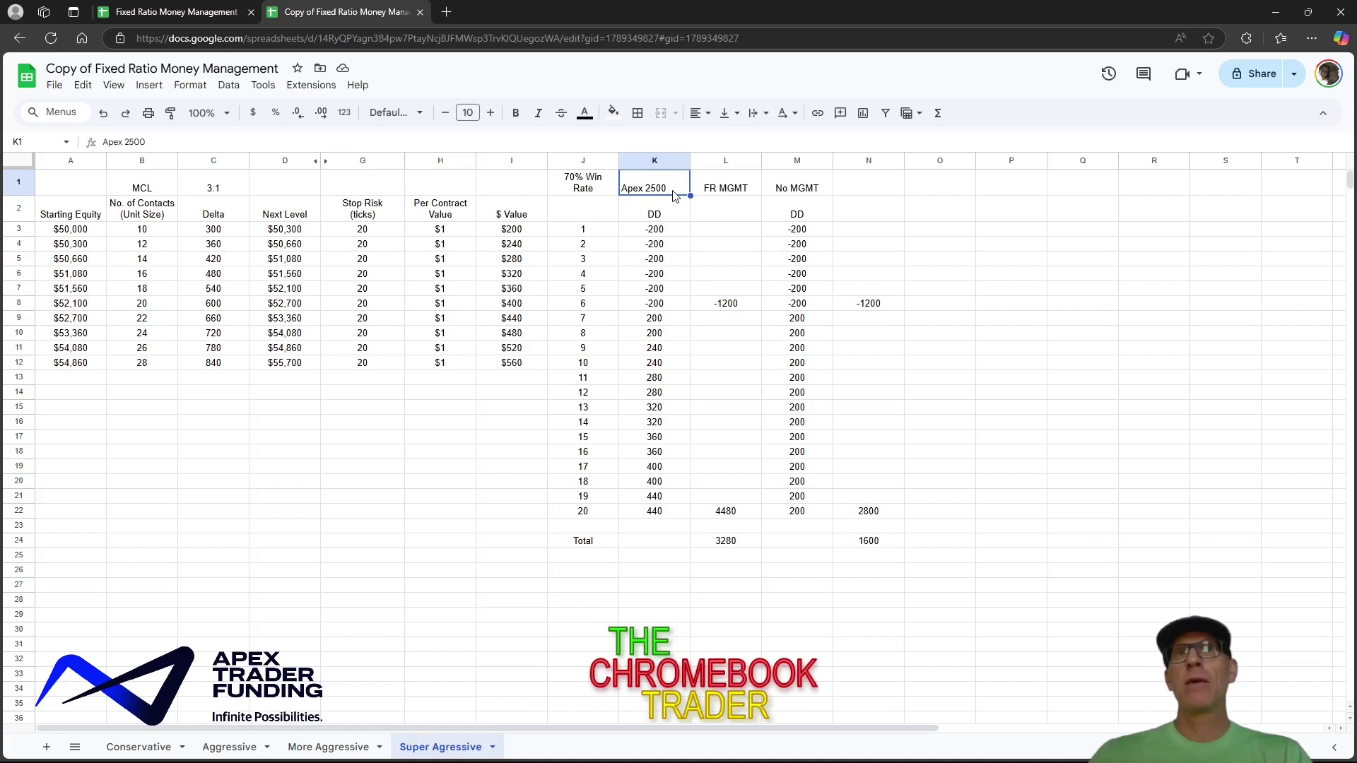
# Review the FR MGMT losing-trade subtotal and the result of trade 20 on the Super Agressive sheet
pyautogui.click(743, 308)
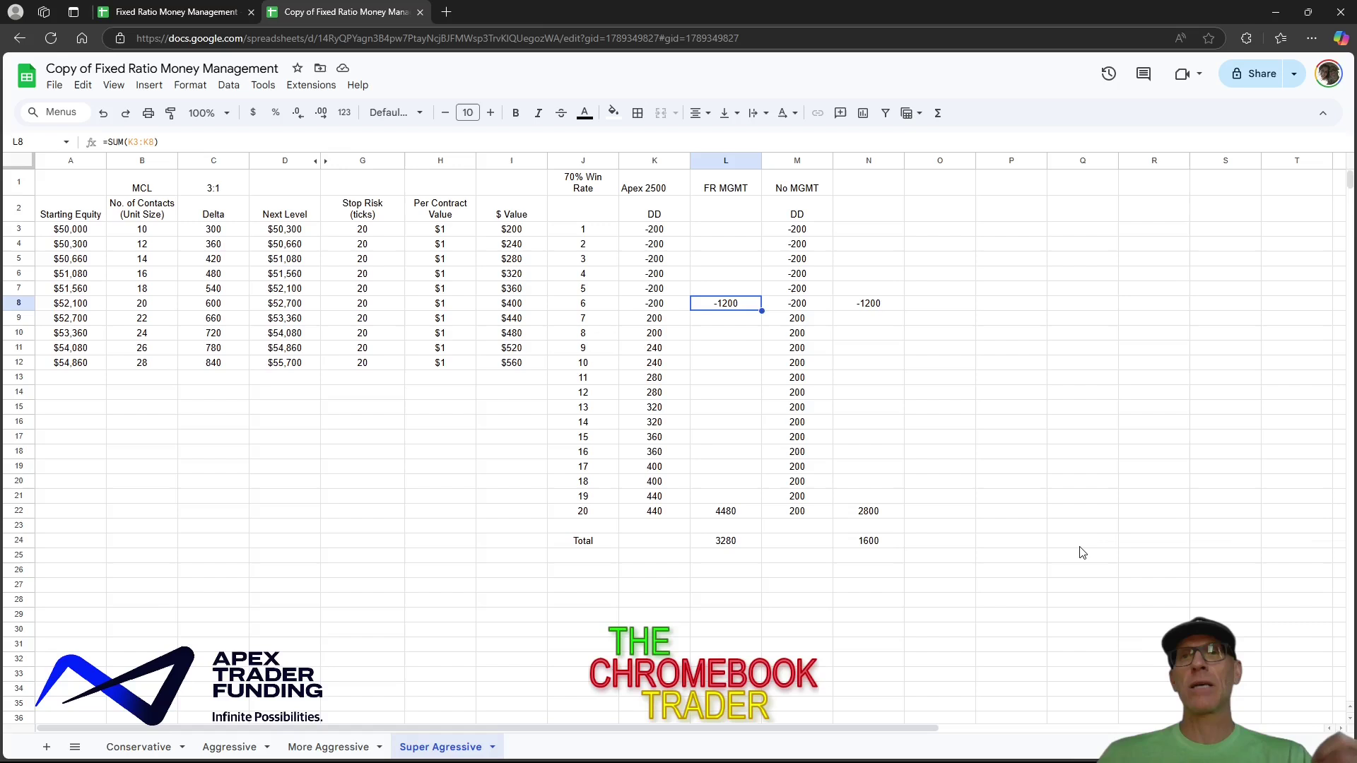
pyautogui.click(1055, 599)
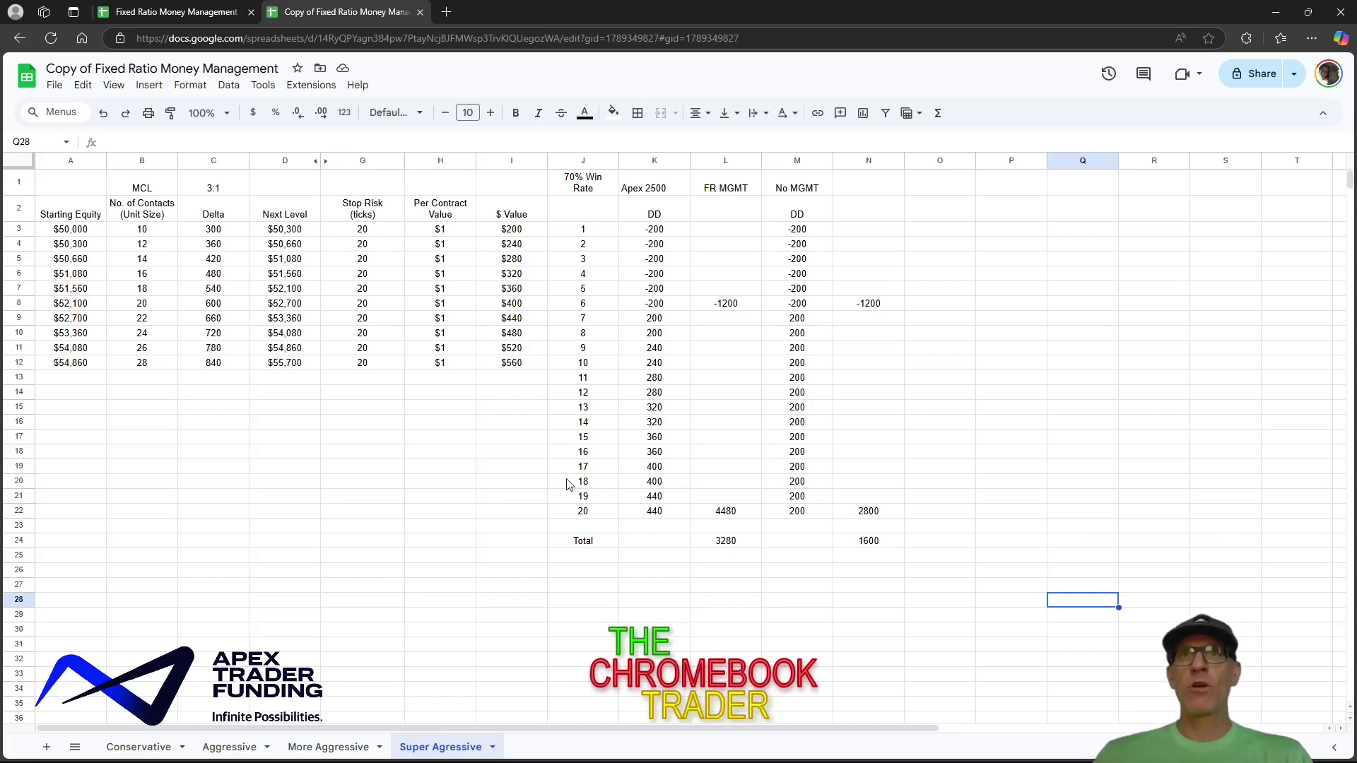
pyautogui.click(523, 379)
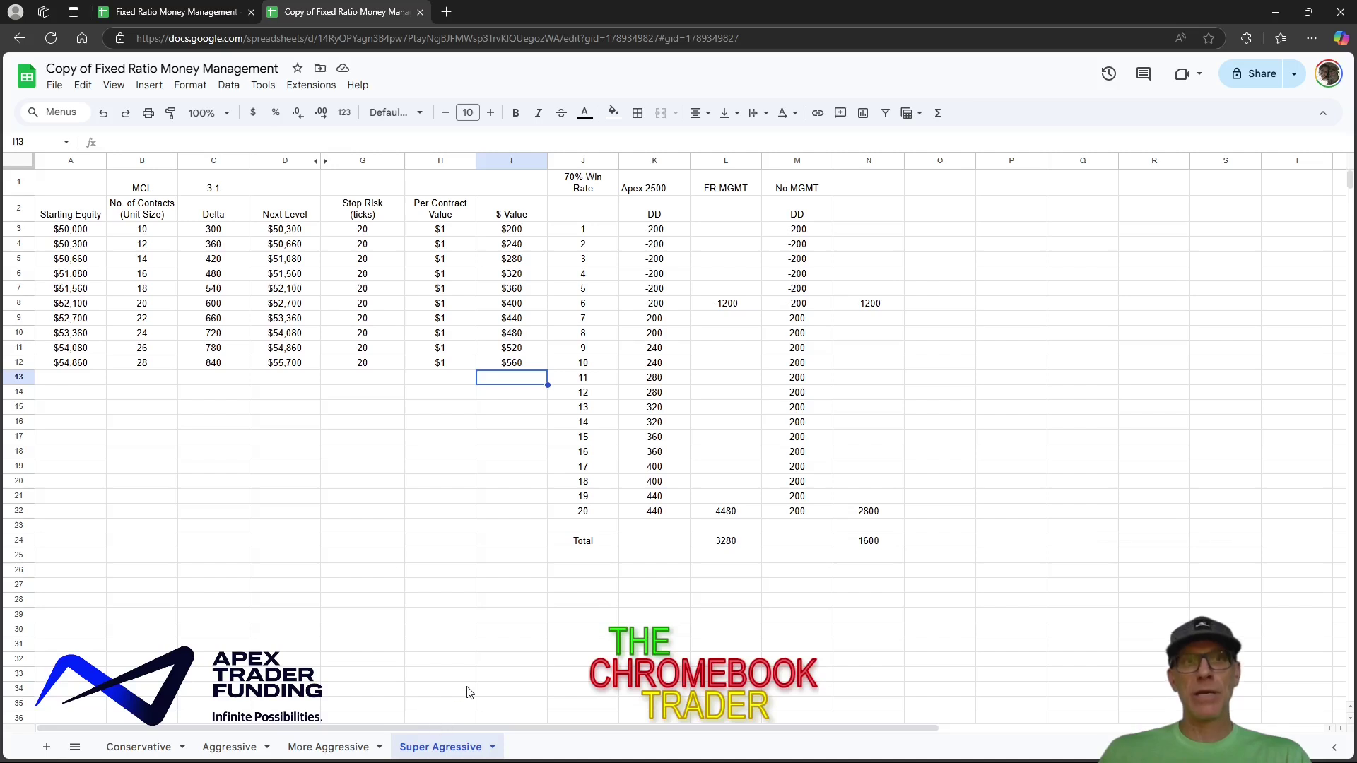
pyautogui.click(682, 633)
pyautogui.click(669, 517)
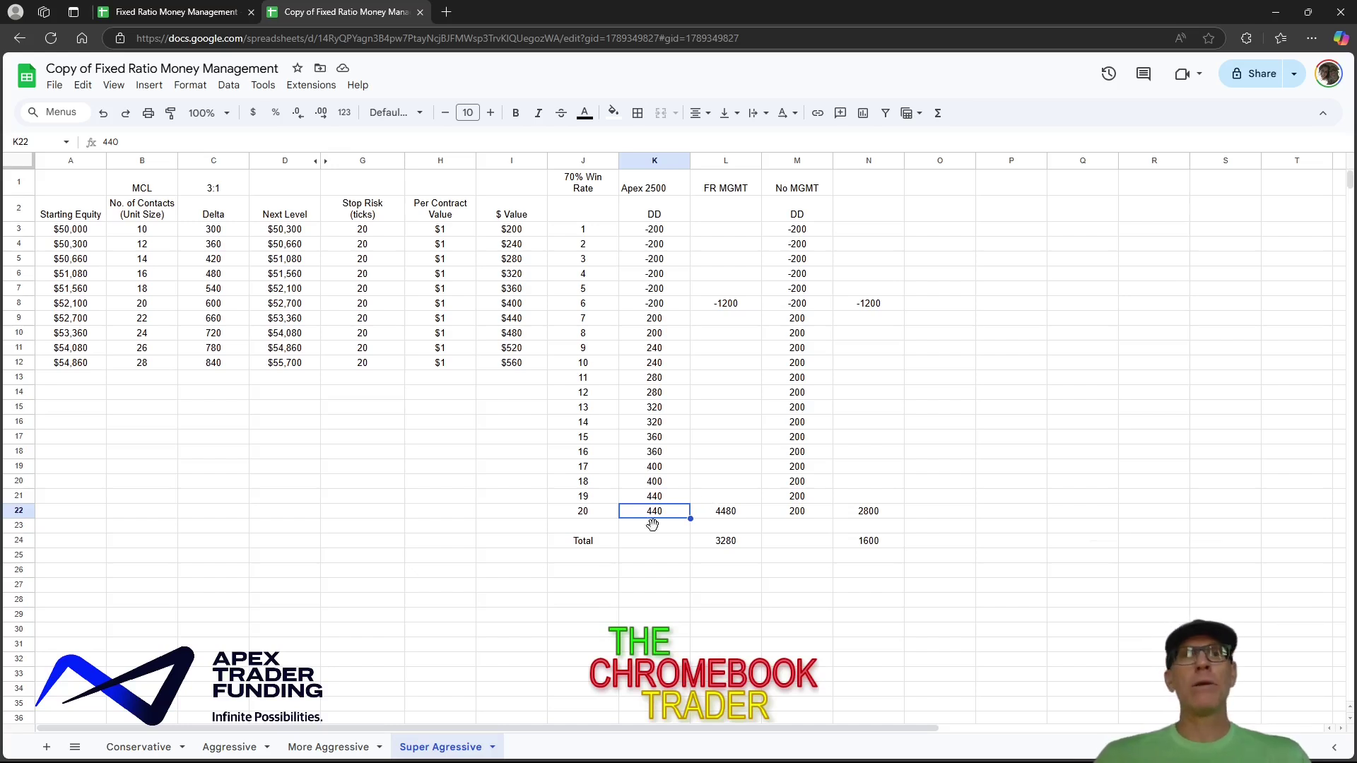
# Open the Conservative sheet and check its first-level dollar value and FR MGMT total formulas
pyautogui.click(136, 749)
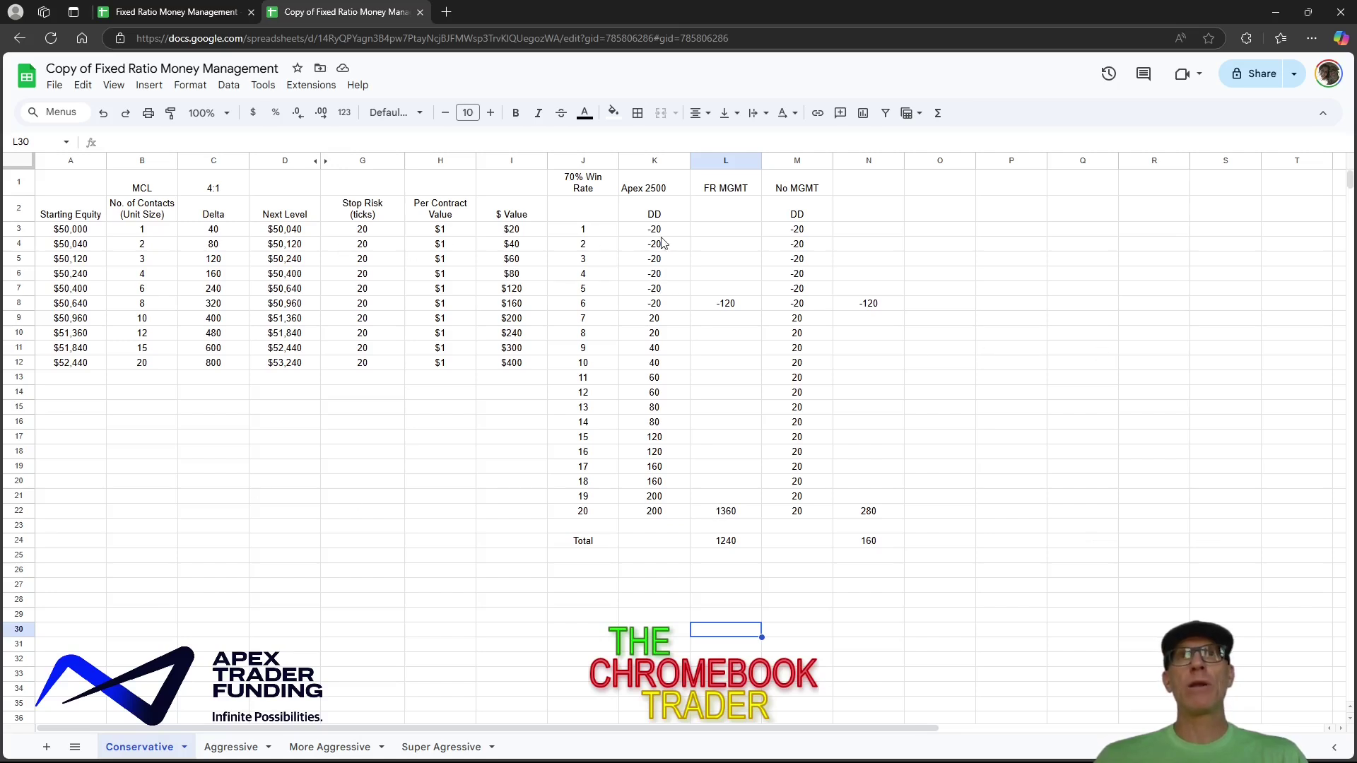
pyautogui.click(511, 235)
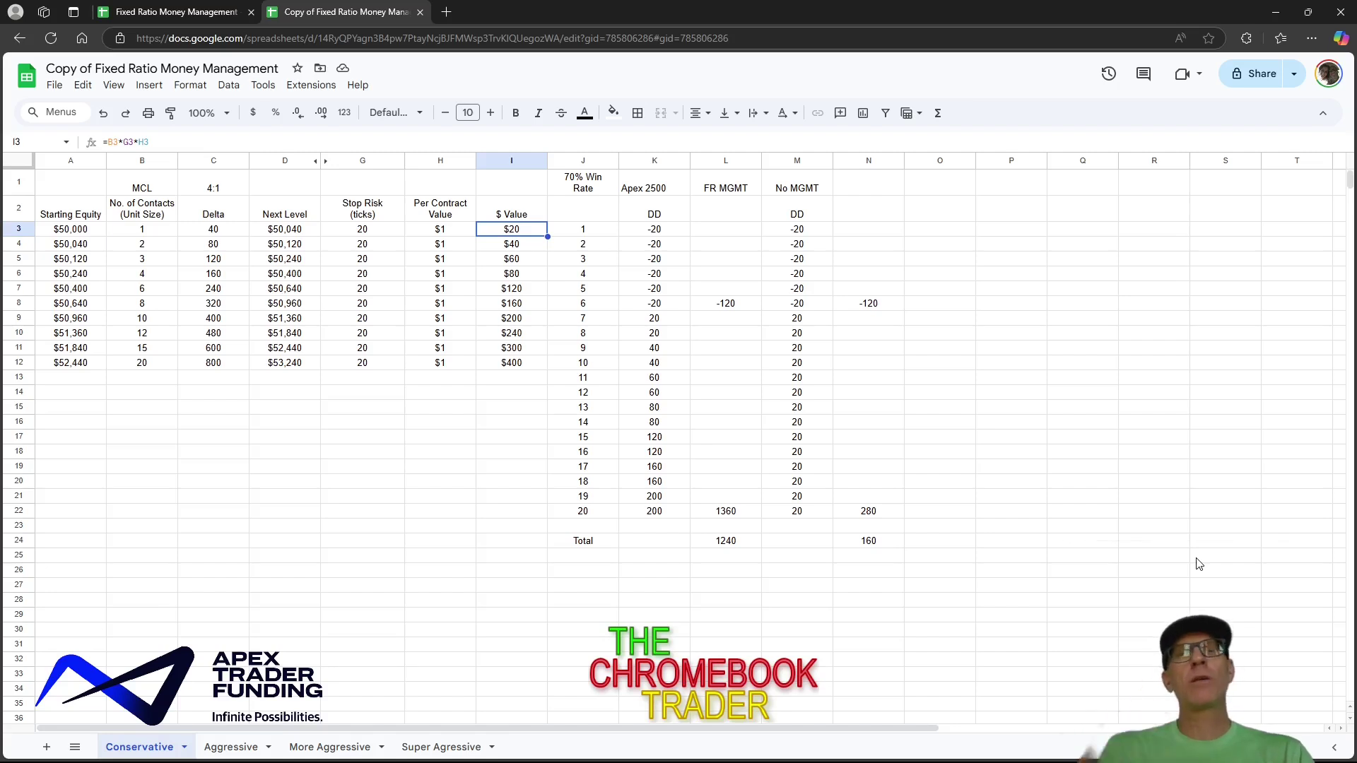
pyautogui.click(719, 543)
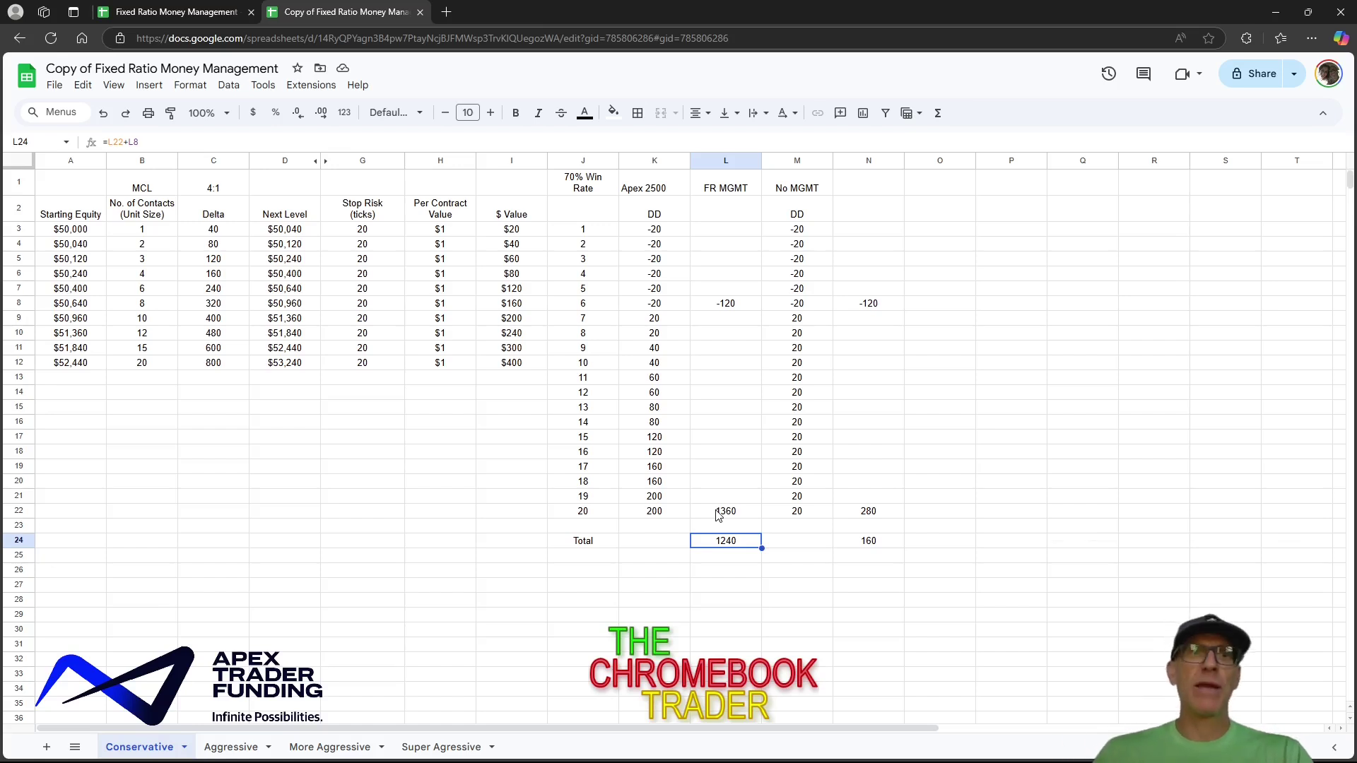
# View the More Aggressive sheet for comparison and return to the Conservative sheet
pyautogui.click(322, 749)
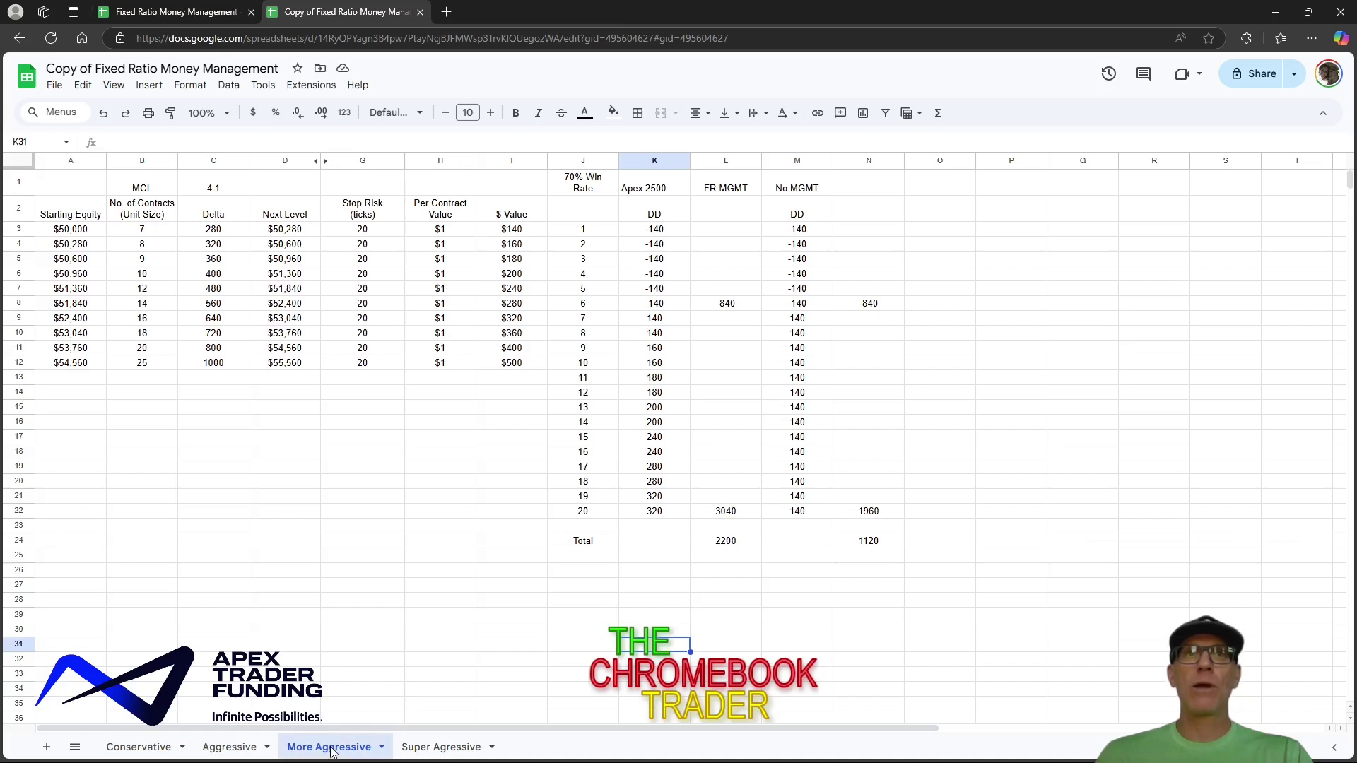
pyautogui.click(139, 747)
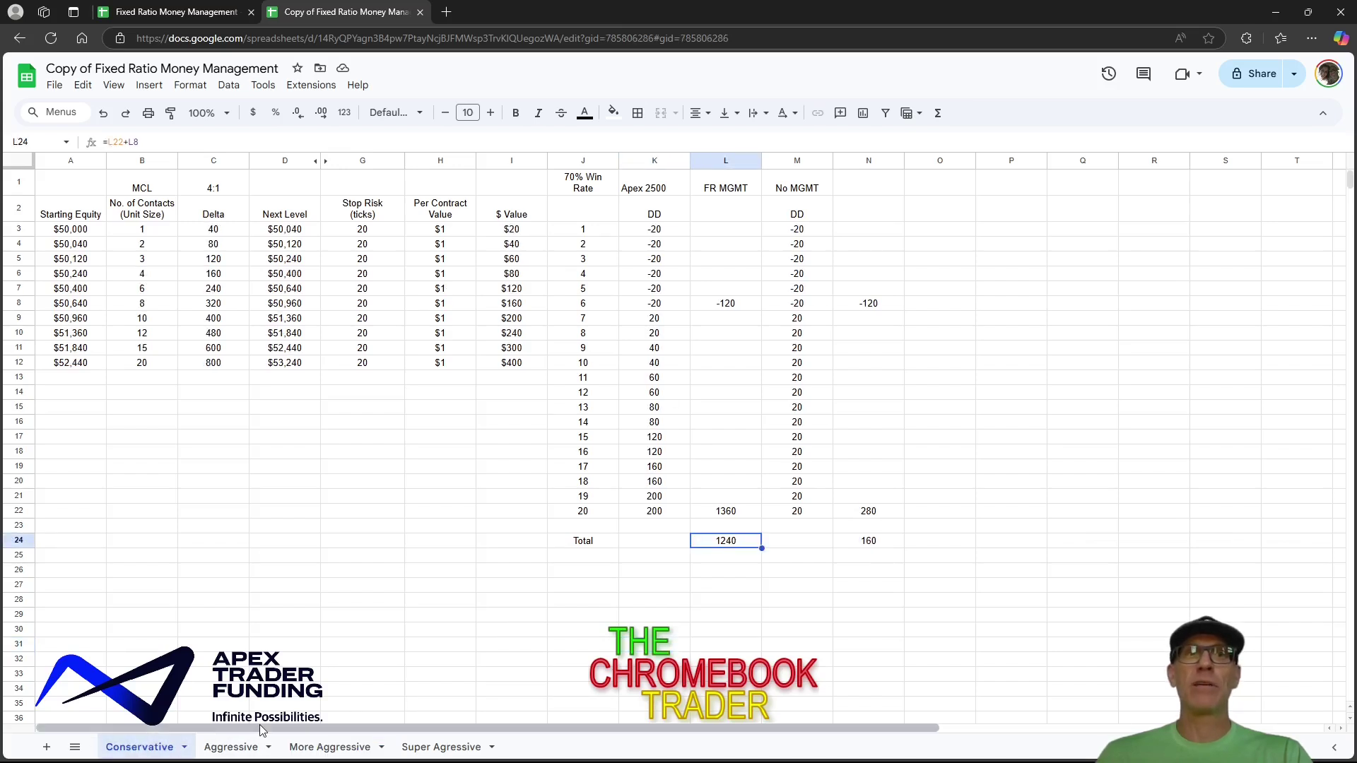
pyautogui.click(736, 649)
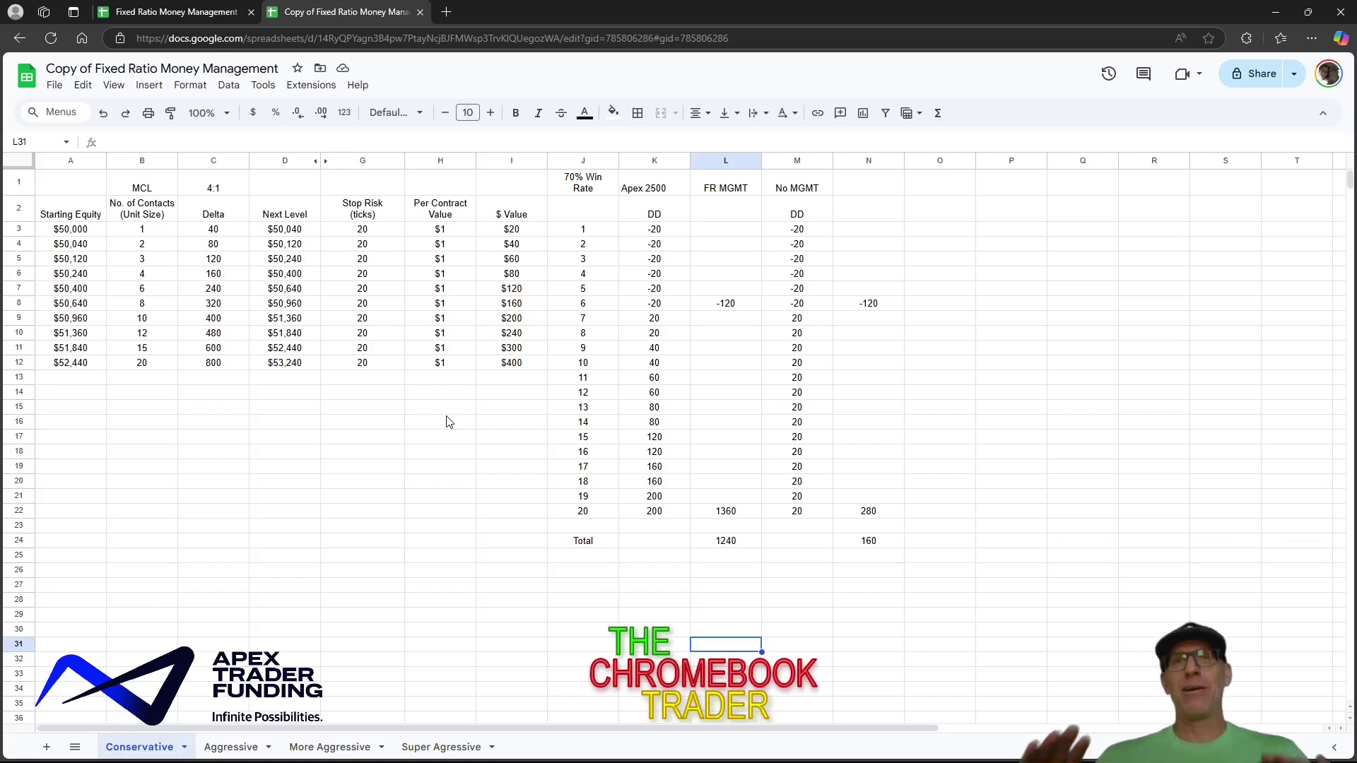
pyautogui.click(994, 481)
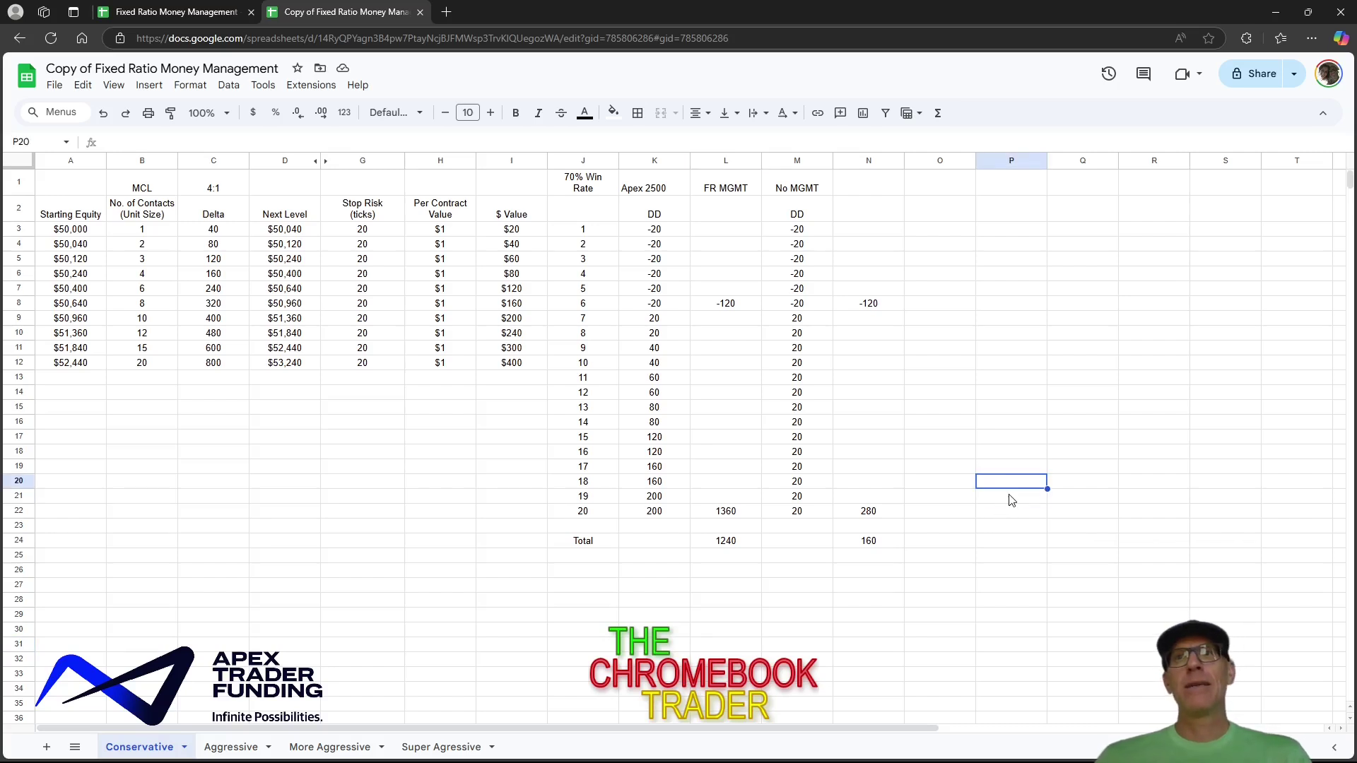
pyautogui.click(1009, 498)
pyautogui.click(1015, 472)
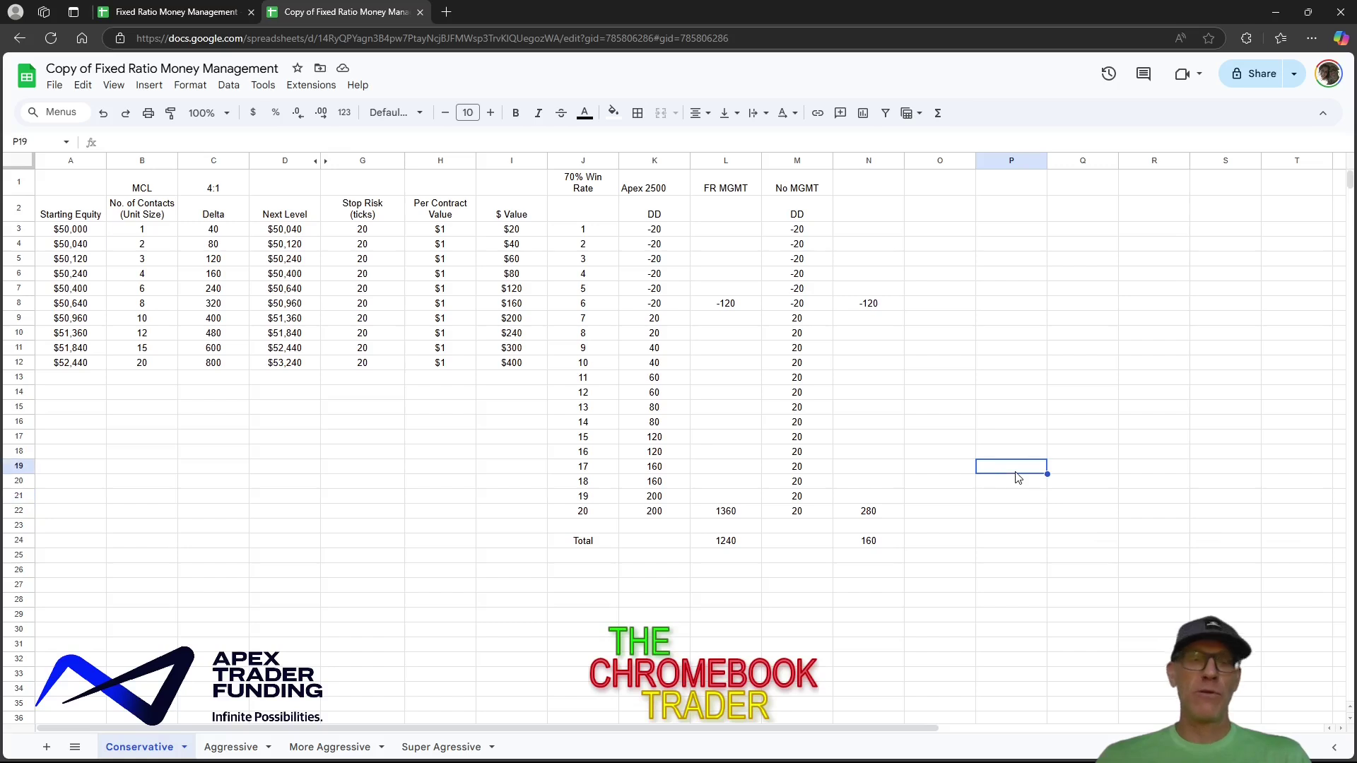